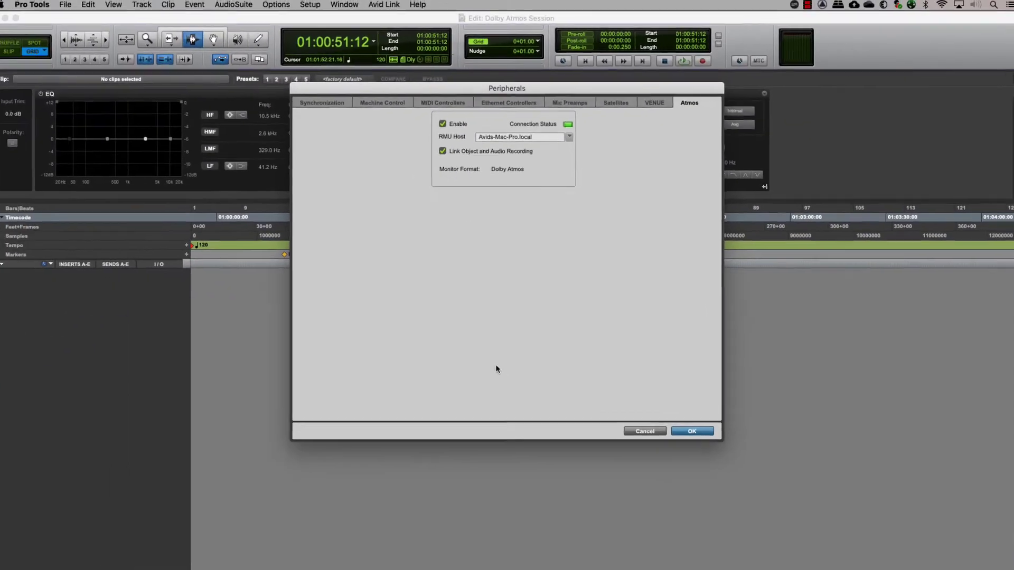
# Accept the Dolby Atmos peripheral settings and the bus mappings in I/O Setup
pyautogui.press('Return')
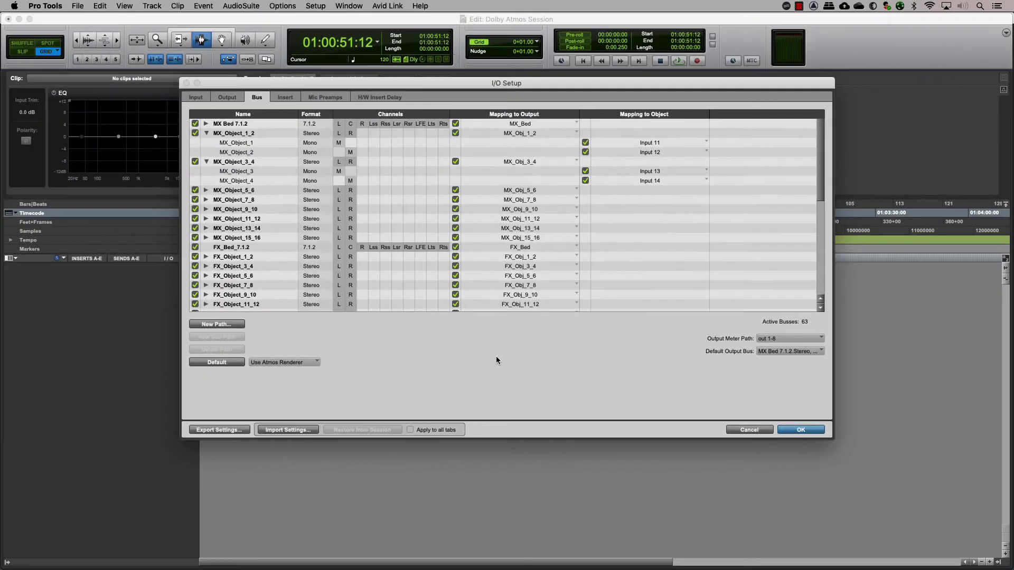
pyautogui.press('Return')
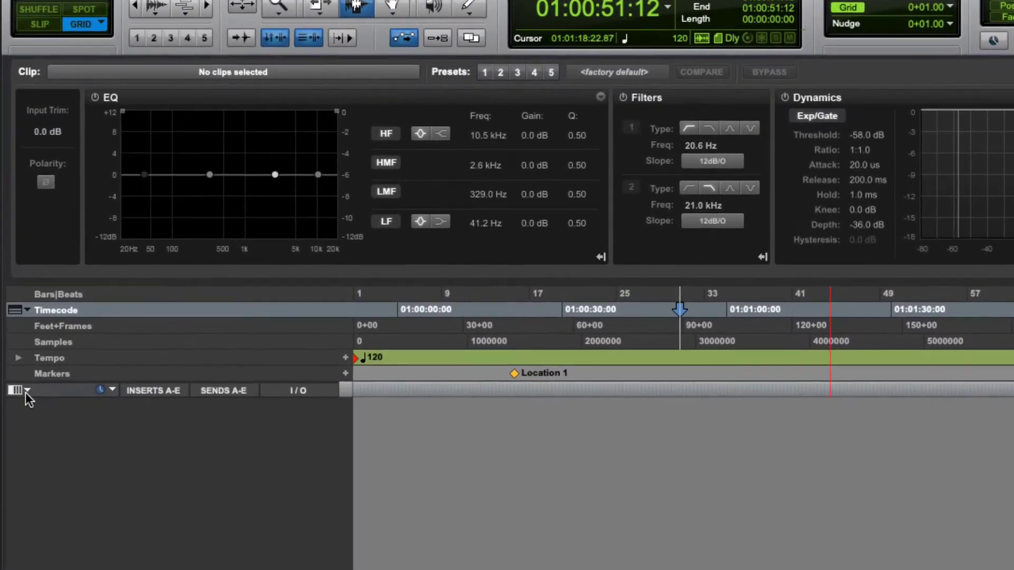
# Show the Object column in the Edit window's track view
pyautogui.click(25, 392)
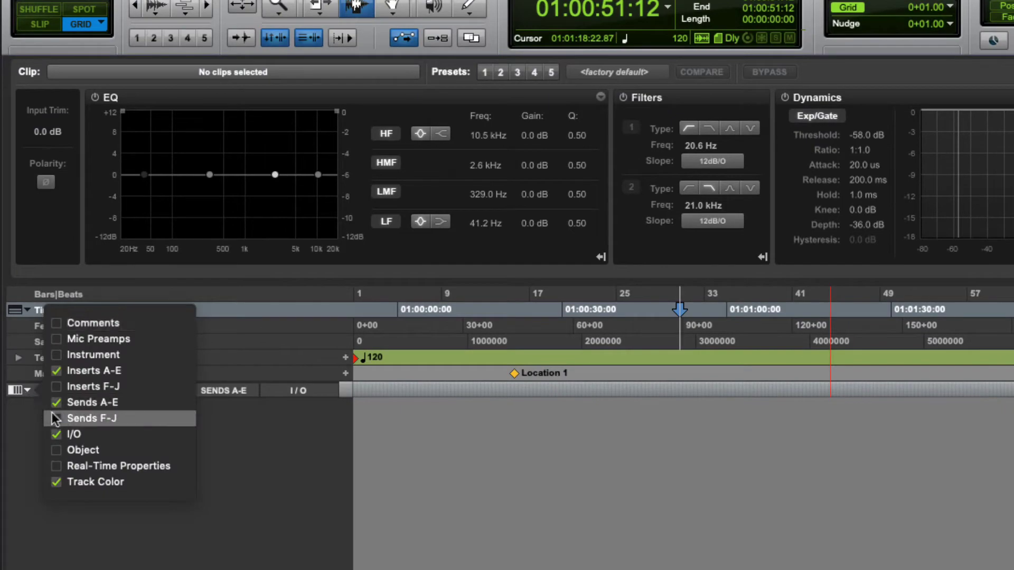
pyautogui.click(96, 451)
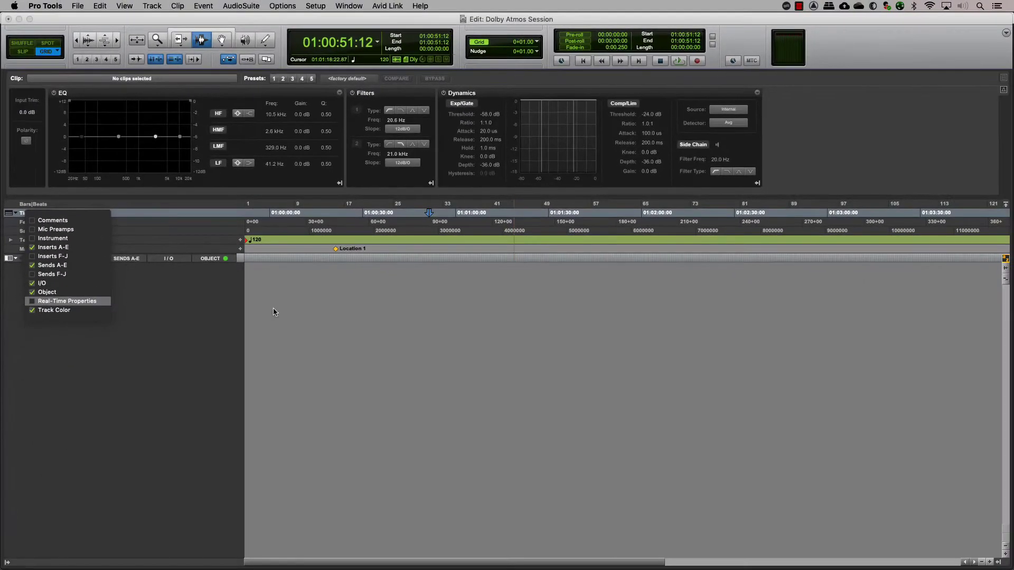
pyautogui.click(293, 310)
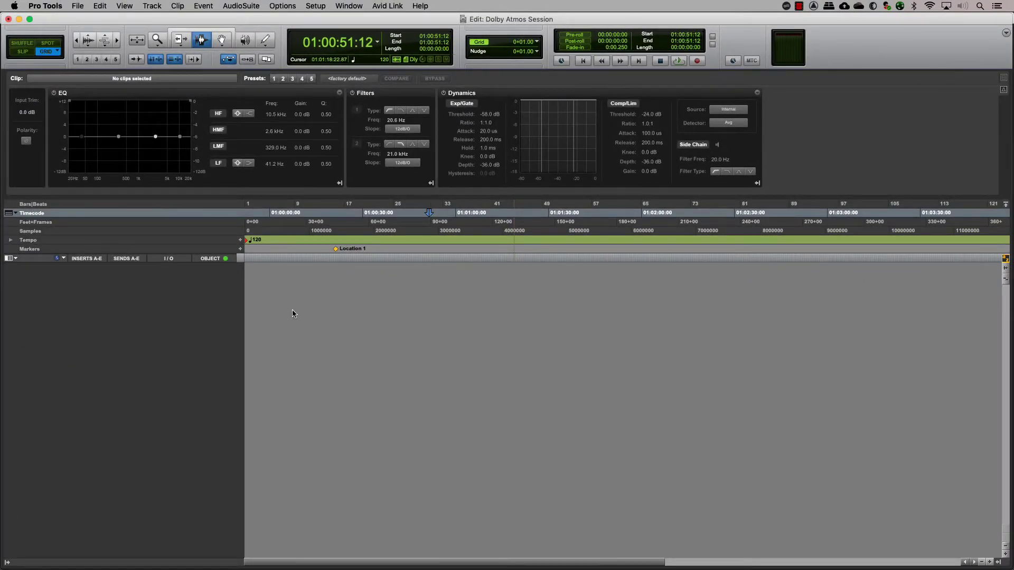
# Create one mono audio track named Object 37
pyautogui.press('super+shift+n')
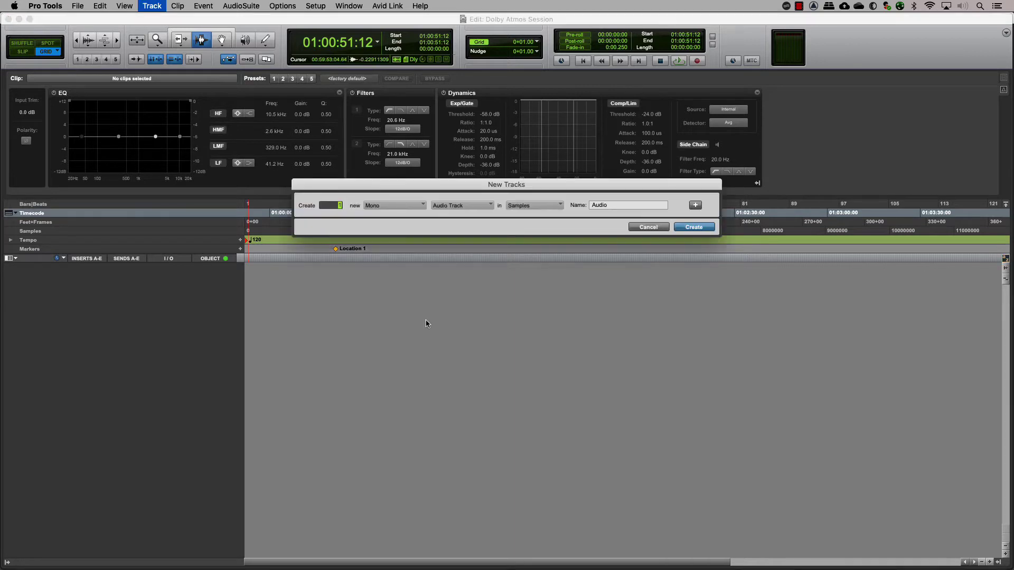
pyautogui.press('Tab')
pyautogui.write('O')
pyautogui.press('Return')
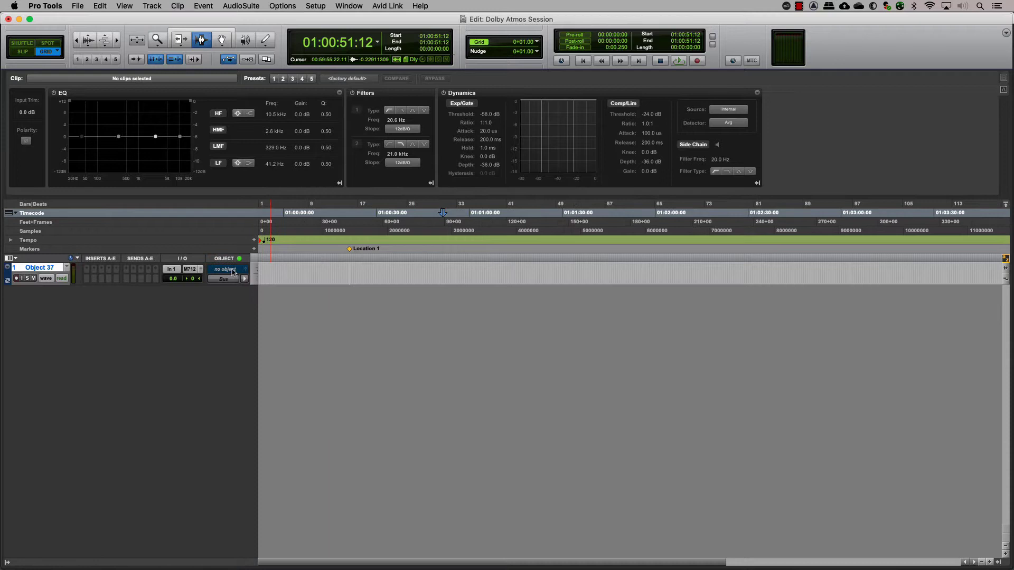
# Assign Object 37 (Mono) as the object output of the Object 37 track
pyautogui.click(226, 272)
pyautogui.scroll(-5, 243, 464)
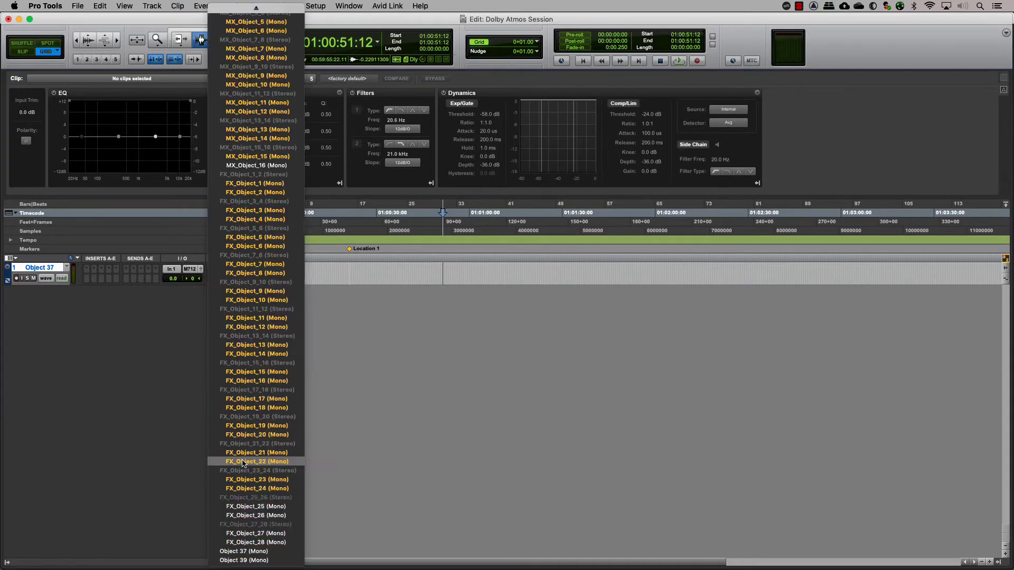
pyautogui.click(258, 552)
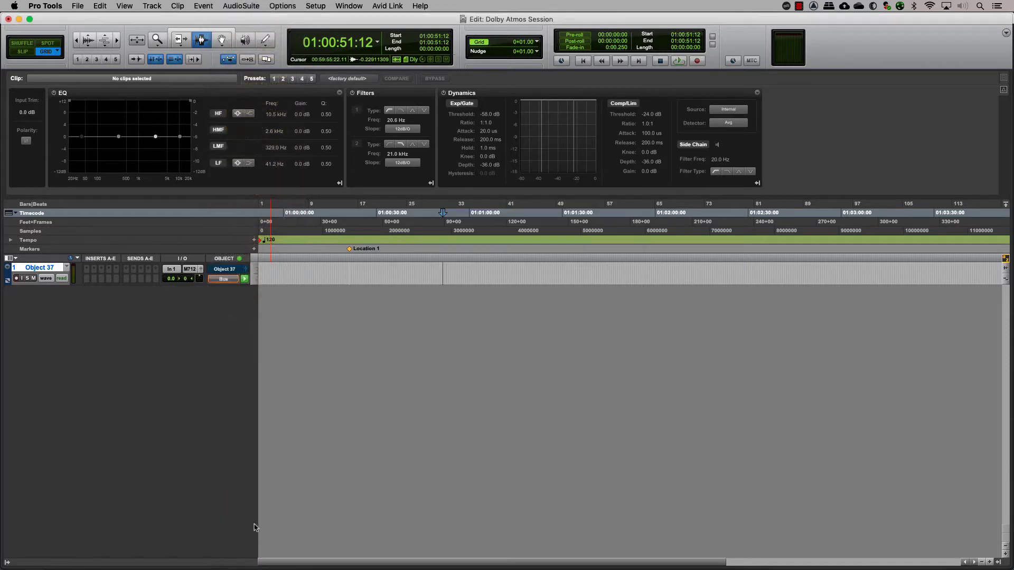
# Toggle the Object 37 track's output repeatedly between bus and object
pyautogui.click(226, 280)
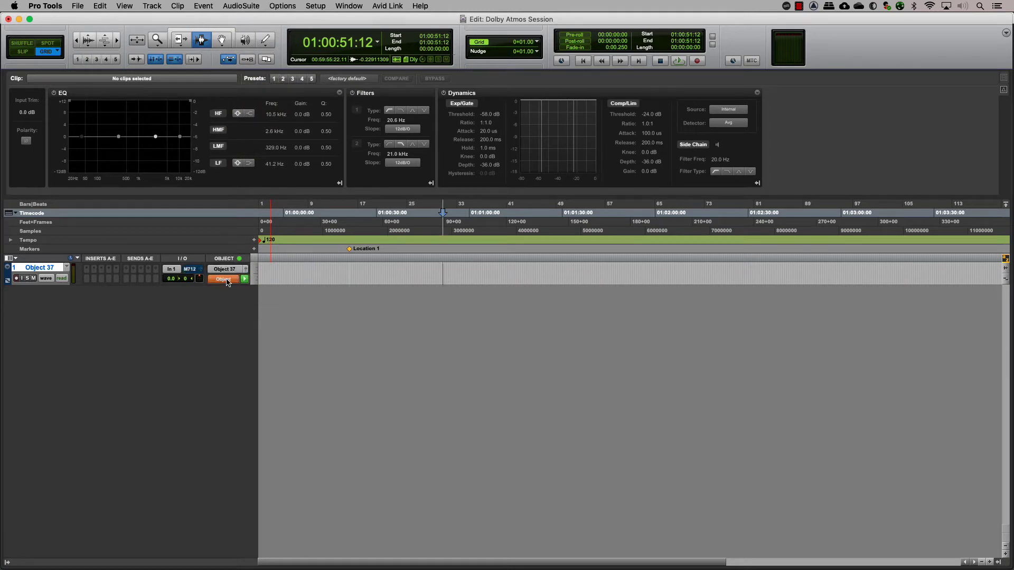
pyautogui.click(227, 279)
pyautogui.click(227, 280)
pyautogui.click(227, 279)
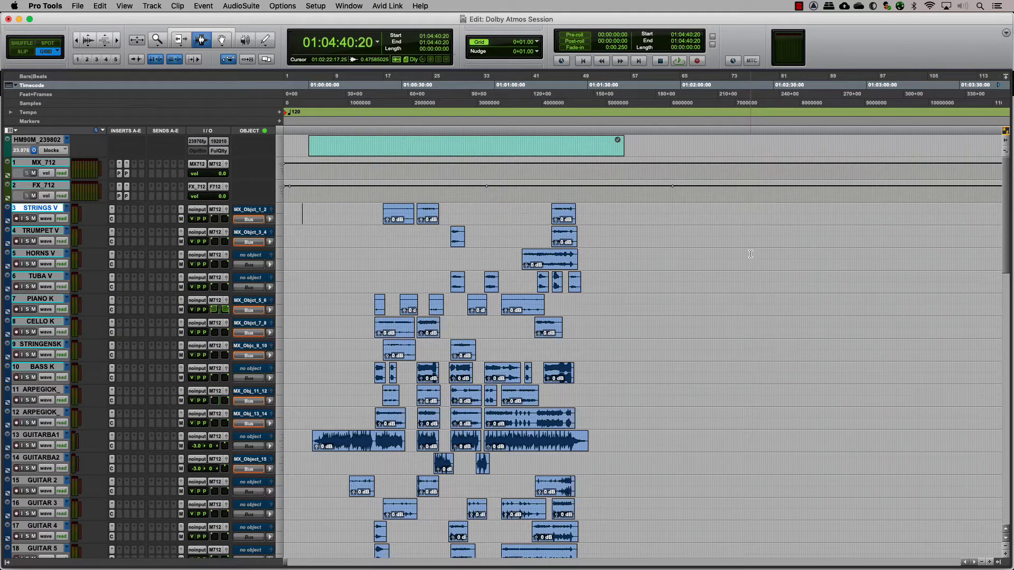
# Examine the music and effects tracks, including the STRINGS V track's bus output and object assignment options
pyautogui.scroll(-15, 750, 254)
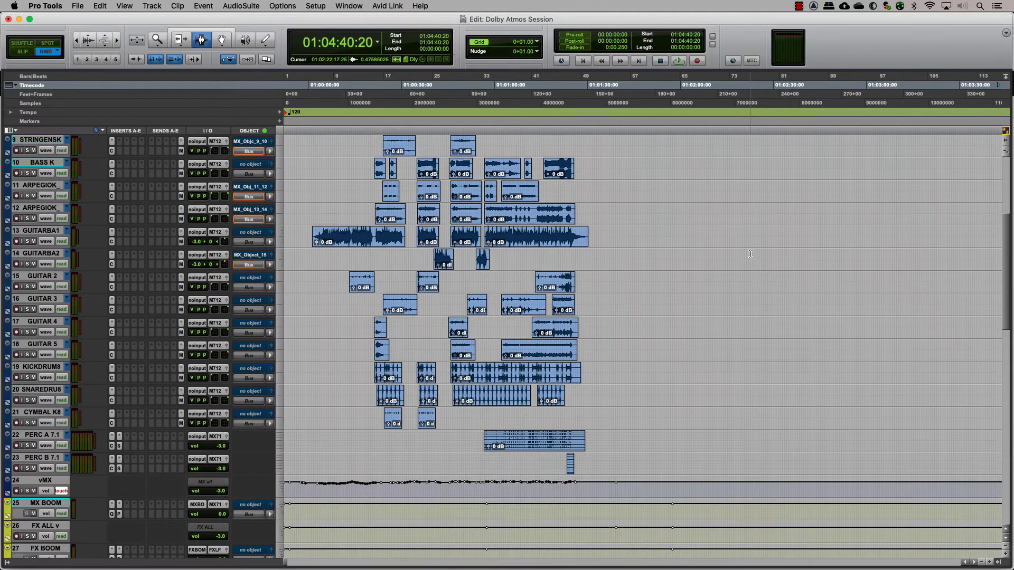
pyautogui.scroll(-12, 750, 254)
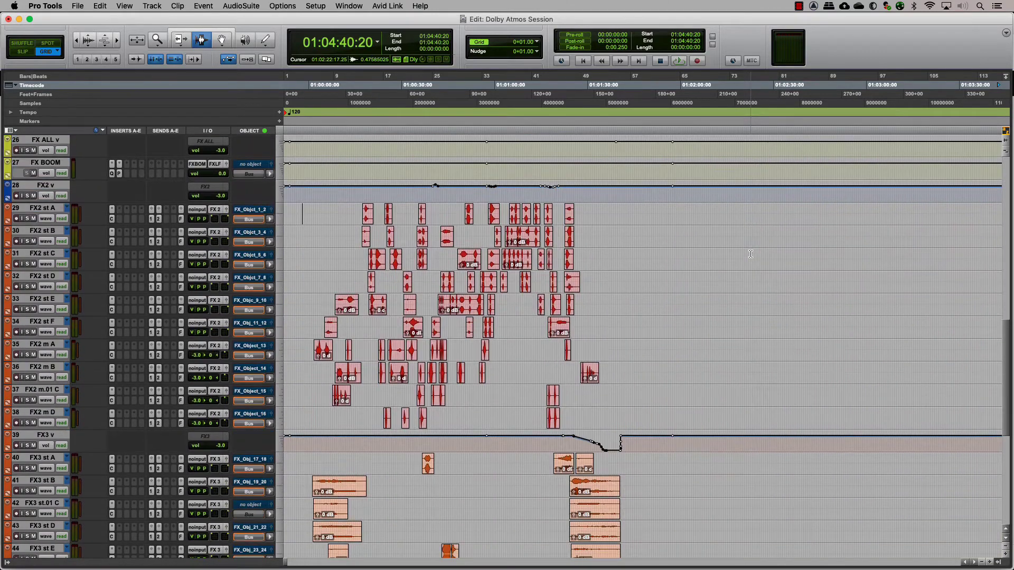
pyautogui.scroll(20, 750, 254)
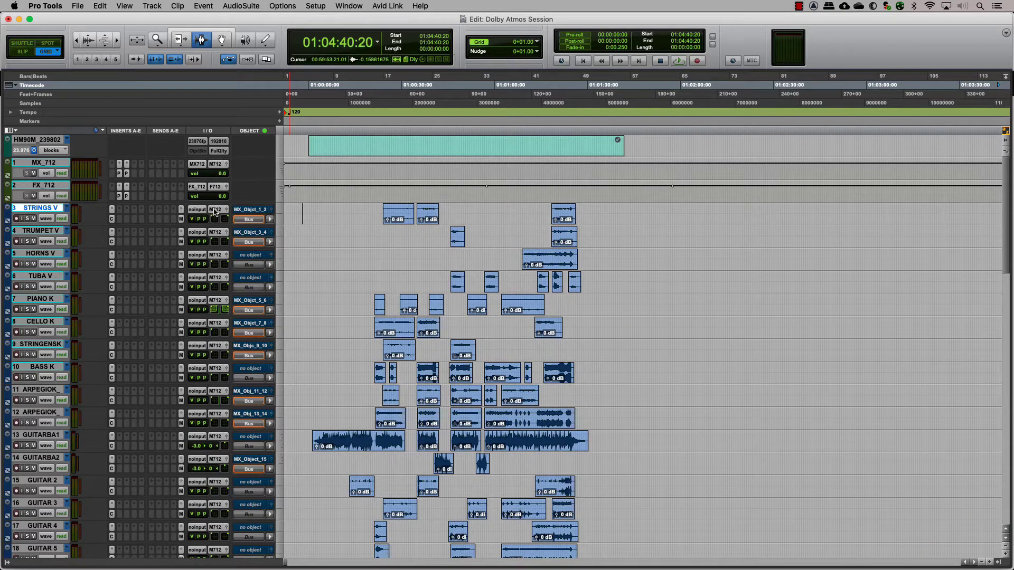
pyautogui.click(214, 210)
pyautogui.moveTo(238, 219)
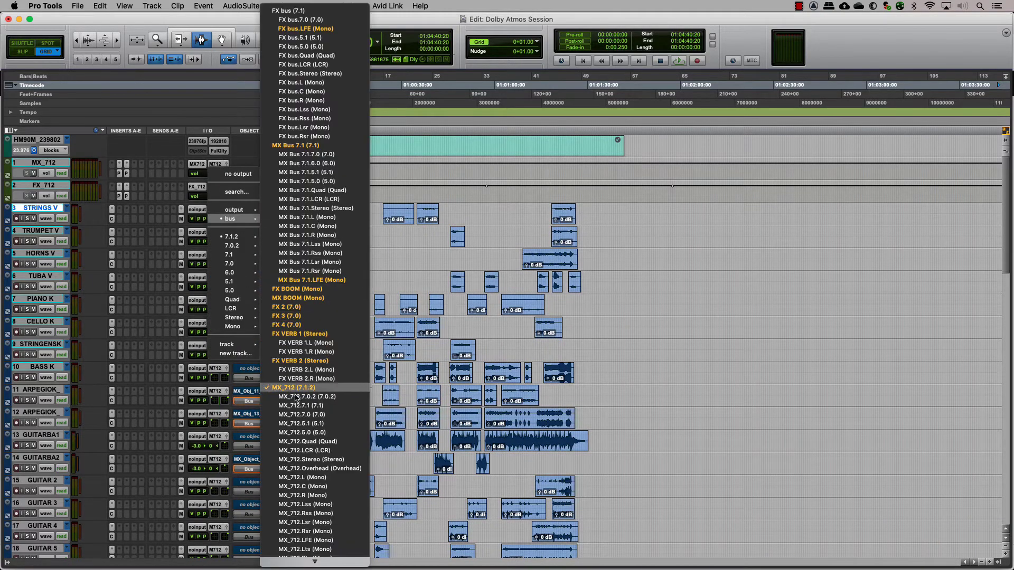
pyautogui.click(436, 361)
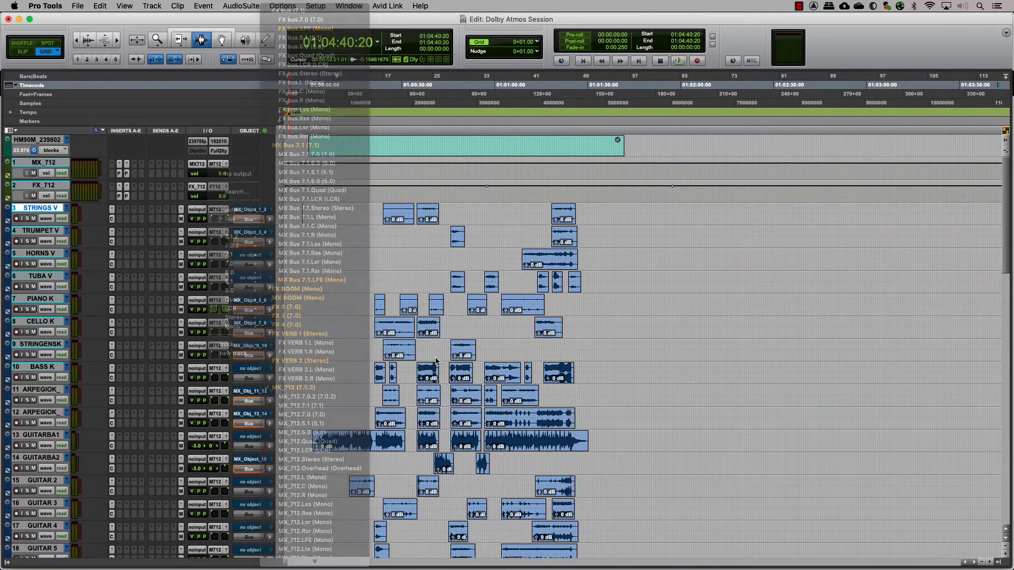
pyautogui.click(250, 210)
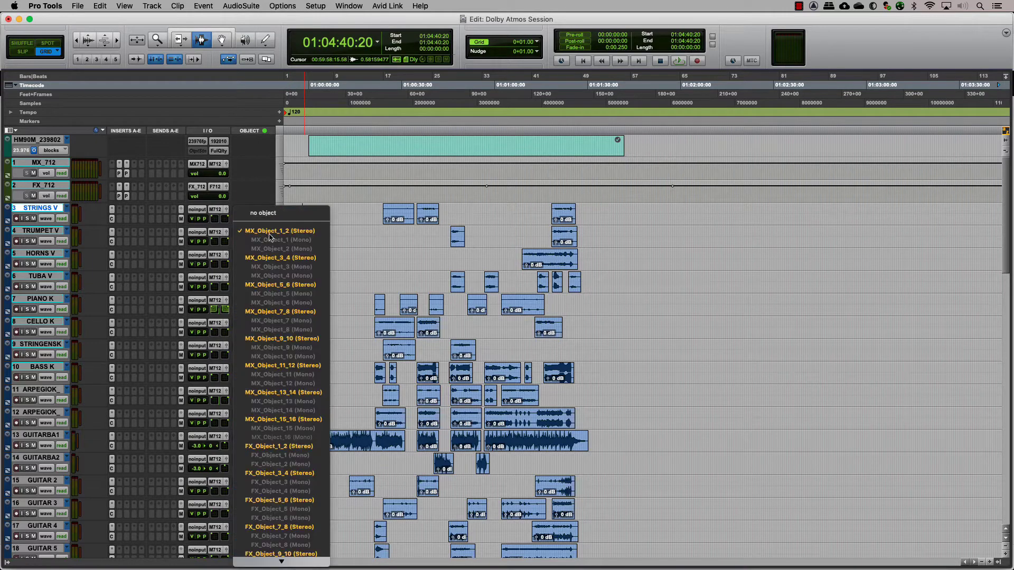
pyautogui.click(440, 261)
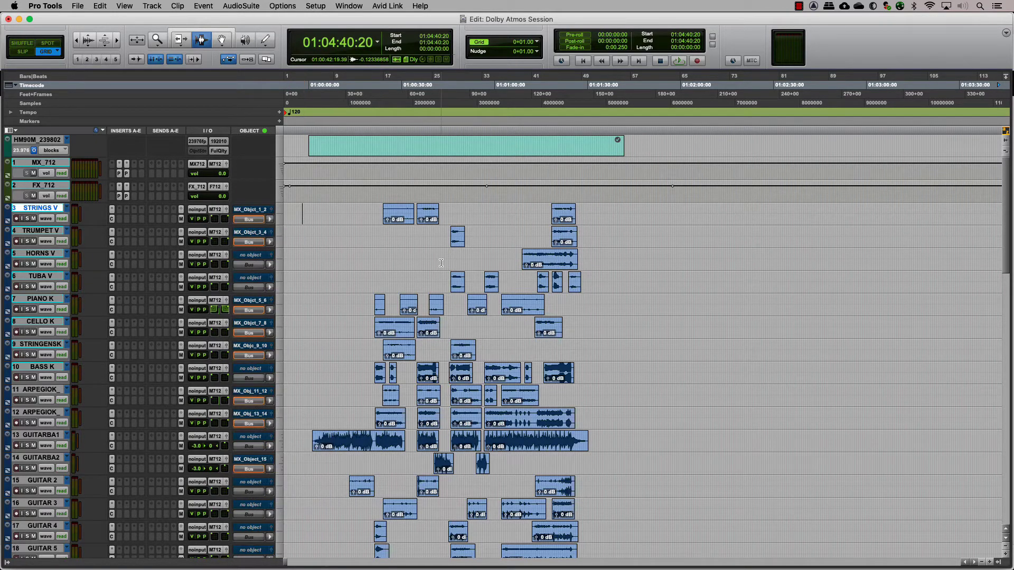
pyautogui.click(455, 255)
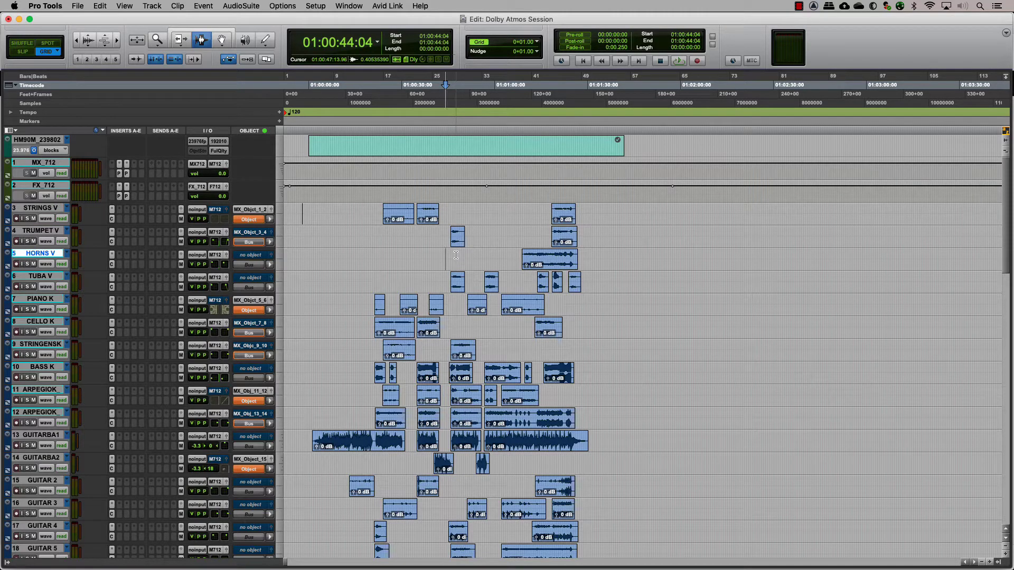
pyautogui.press('super+shift+n')
pyautogui.click(458, 205)
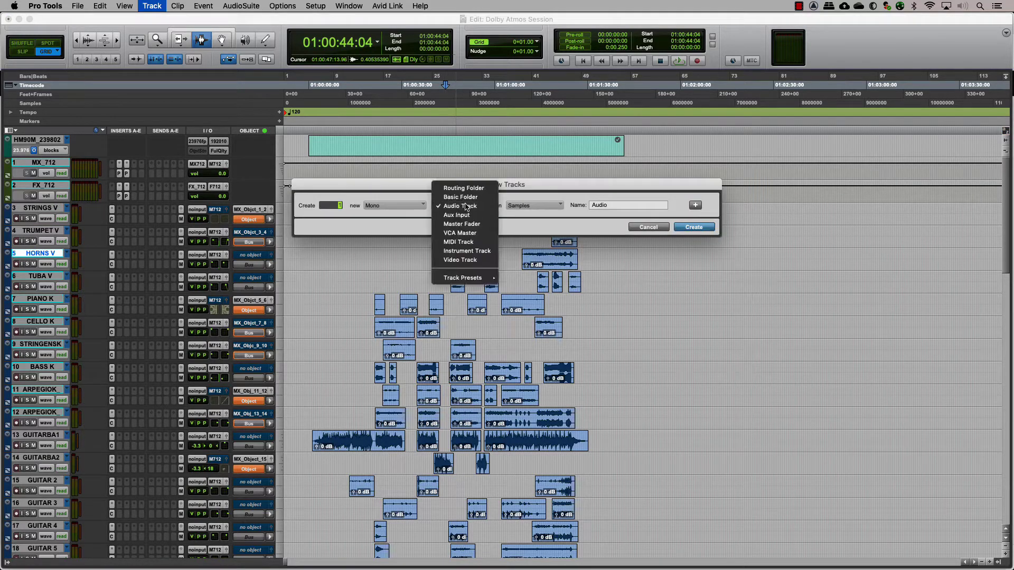
pyautogui.click(459, 233)
pyautogui.click(695, 206)
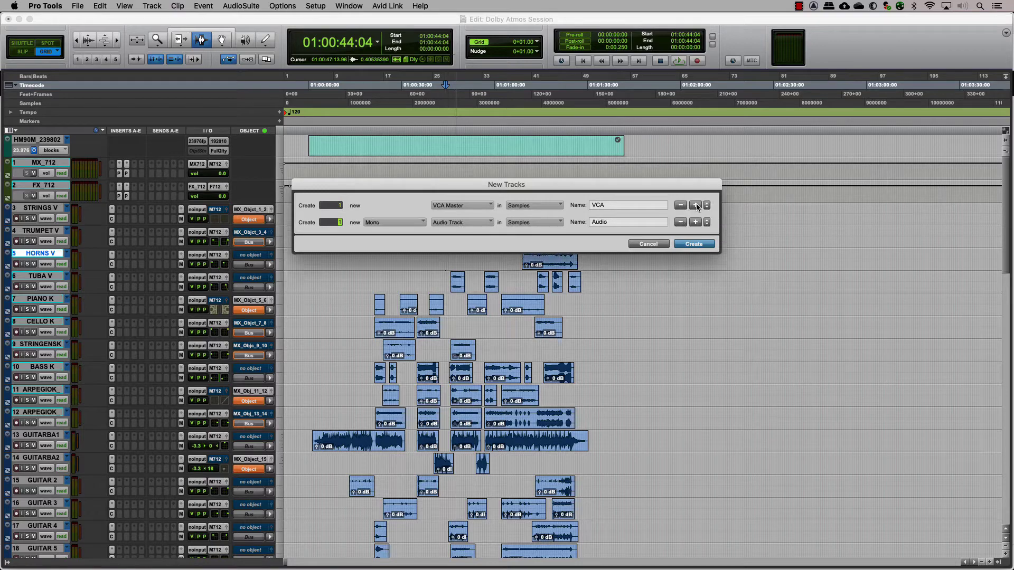
pyautogui.click(483, 222)
pyautogui.click(462, 240)
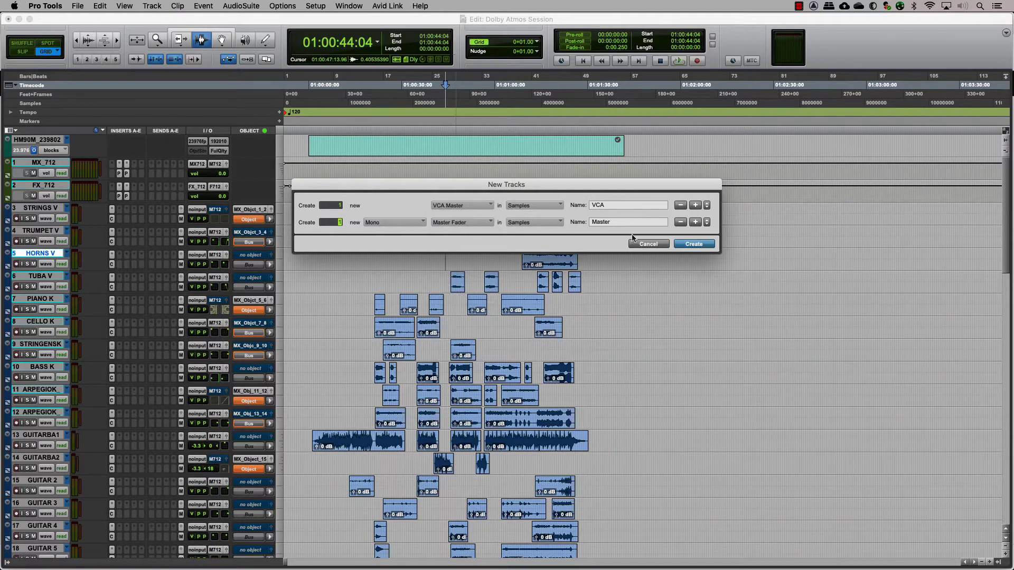
pyautogui.click(695, 222)
pyautogui.click(462, 239)
pyautogui.click(460, 230)
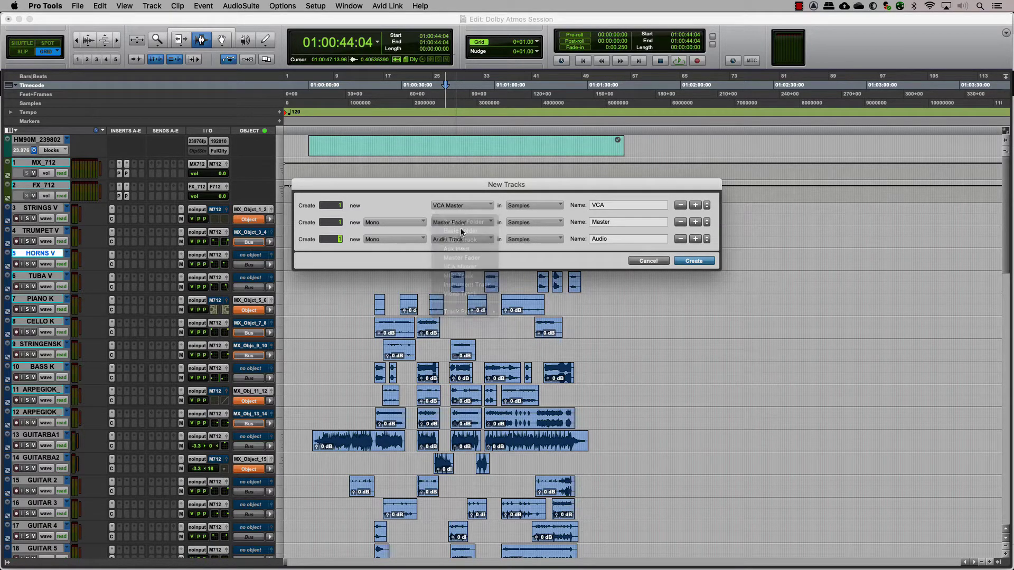
pyautogui.click(646, 261)
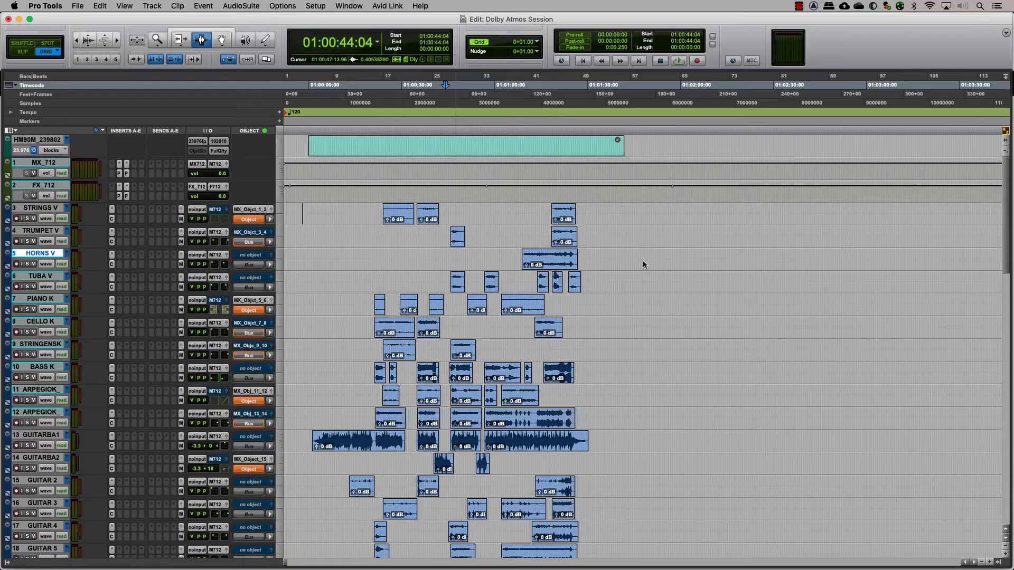
# Create one VCA Master track named vMX from the Mix window
pyautogui.press('super+equal')
pyautogui.press('super+shift+n')
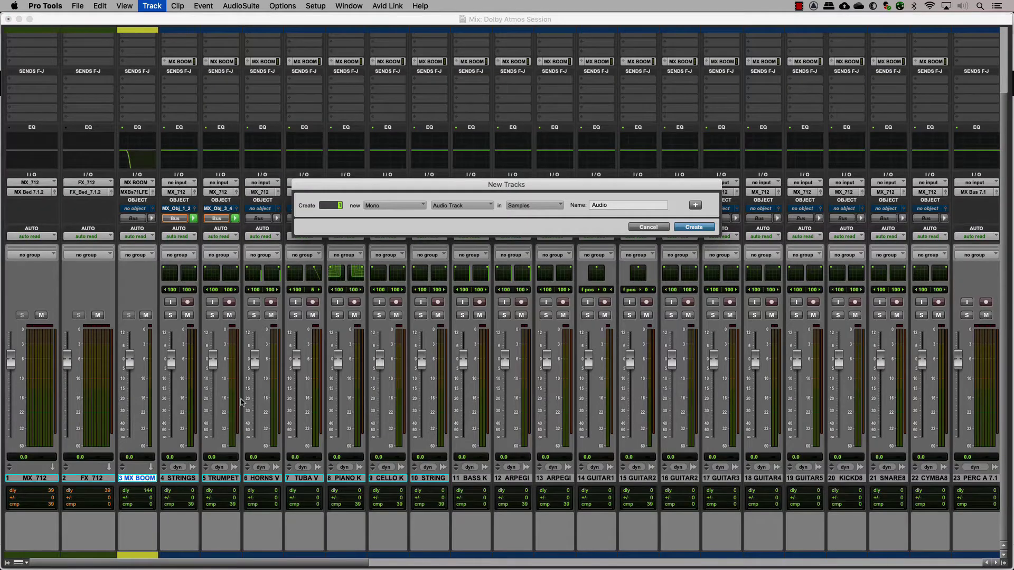
pyautogui.click(474, 205)
pyautogui.click(465, 250)
pyautogui.write('V')
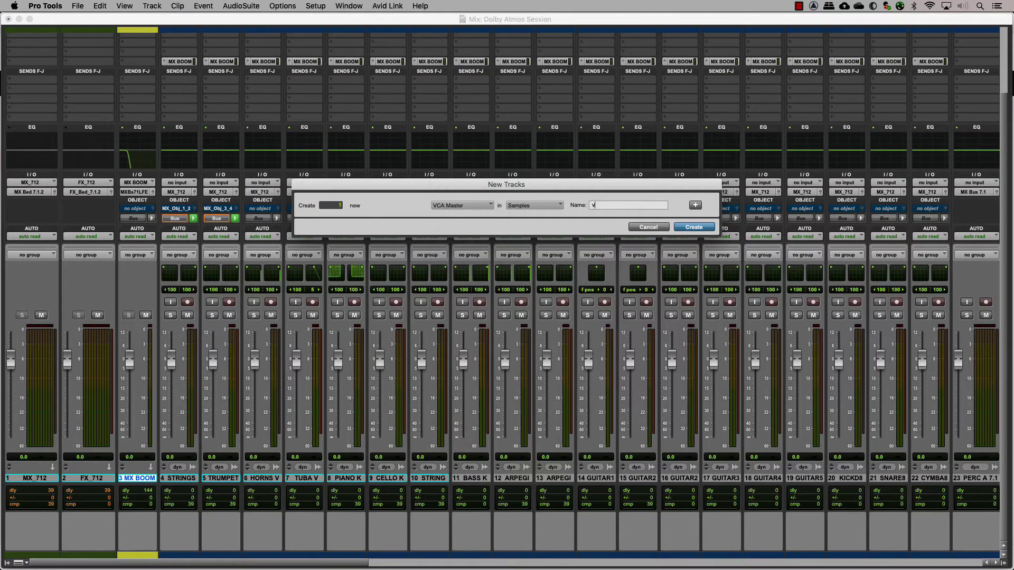
pyautogui.press('Return')
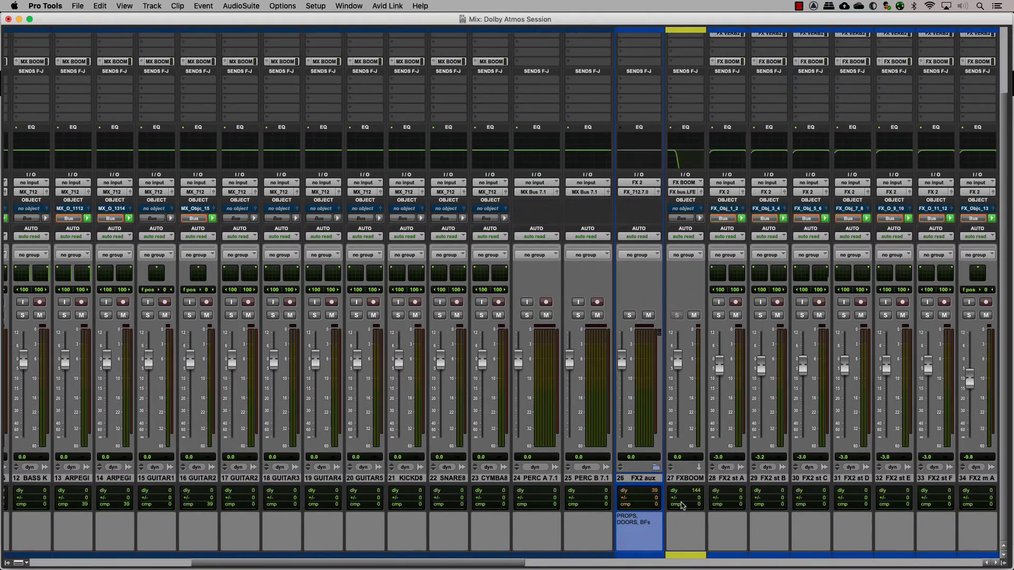
# Group the music tracks as a Mix group named vMX and assign it to the vMX VCA master
pyautogui.hscroll(10, 605, 479)
pyautogui.hscroll(-10, 605, 479)
pyautogui.click(151, 6)
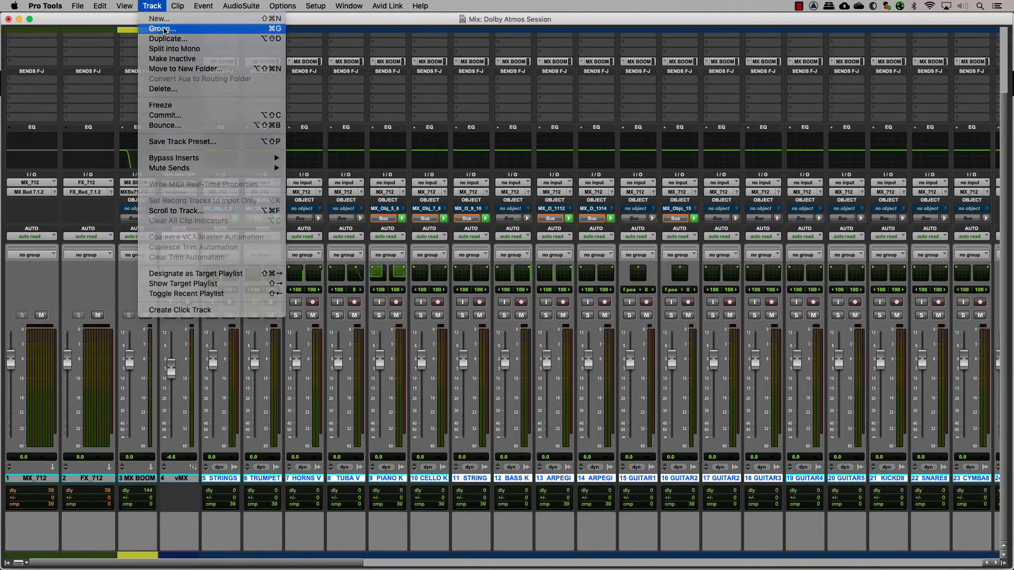
pyautogui.click(169, 28)
pyautogui.write('vMX')
pyautogui.click(516, 122)
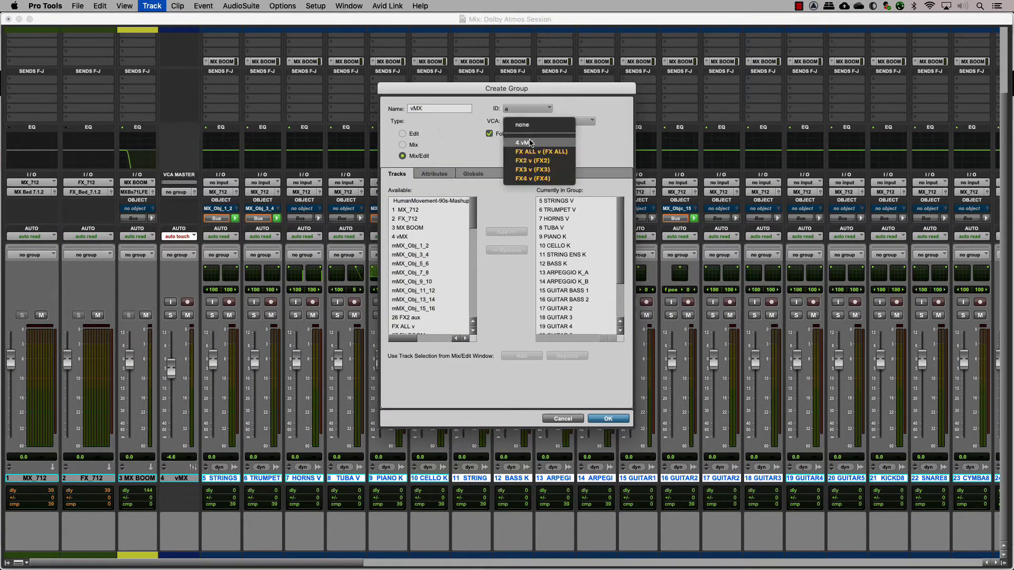
pyautogui.click(519, 142)
pyautogui.click(412, 146)
pyautogui.click(597, 420)
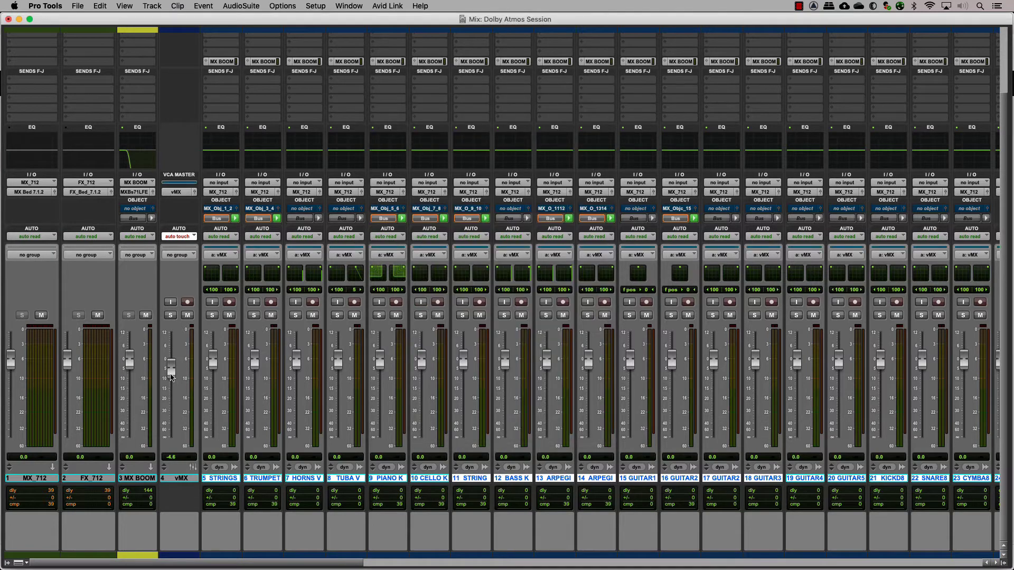
# Set up four new VCA Master tracks with a name starting with "v"
pyautogui.press('super+shift+n')
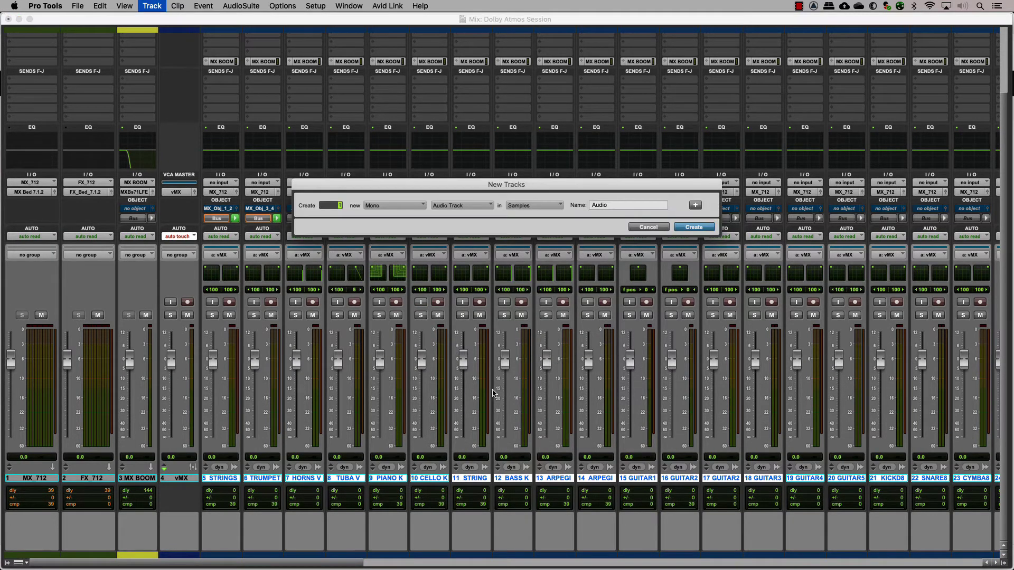
pyautogui.write('4')
pyautogui.click(489, 205)
pyautogui.click(478, 233)
pyautogui.doubleClick(610, 205)
pyautogui.write('v')
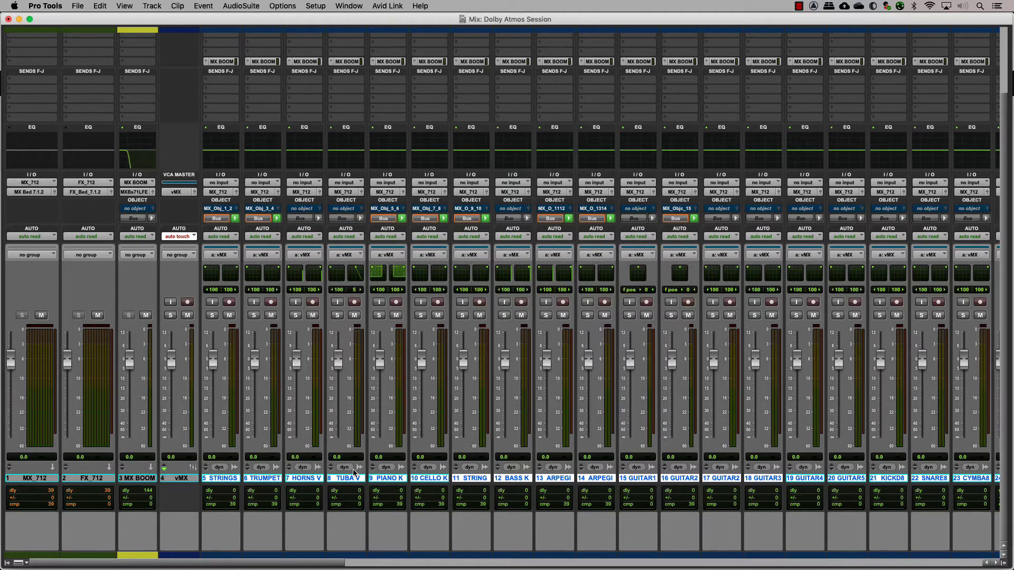
# Review the FX ALL, FX2, FX3 and FX4 VCA masters in the mixer and the effects tracks in the Edit window
pyautogui.hscroll(10, 352, 470)
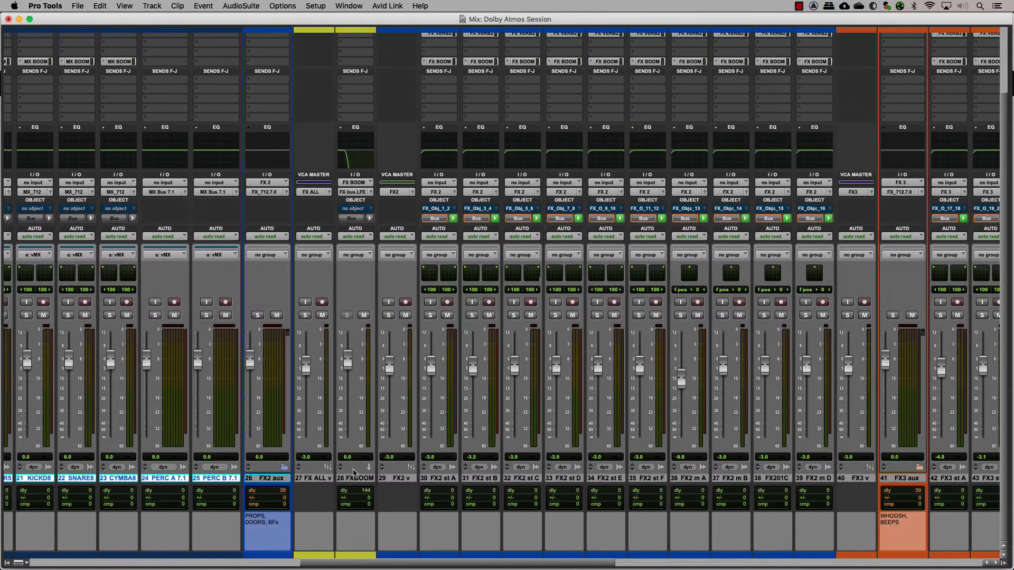
pyautogui.click(321, 478)
pyautogui.keyDown('super'); pyautogui.click(409, 478); pyautogui.keyUp('super')
pyautogui.hscroll(10, 549, 478)
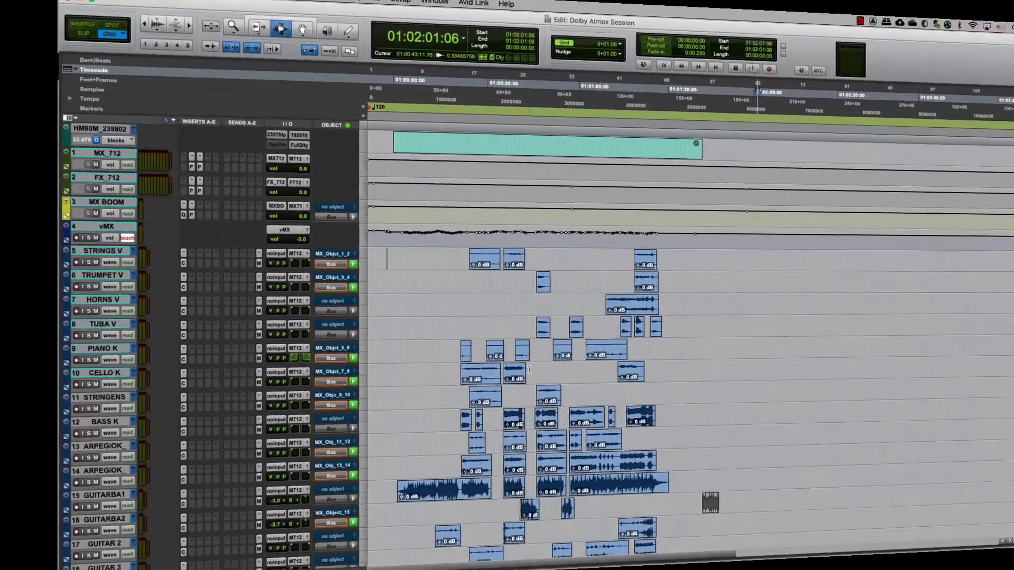
pyautogui.scroll(-10, 443, 369)
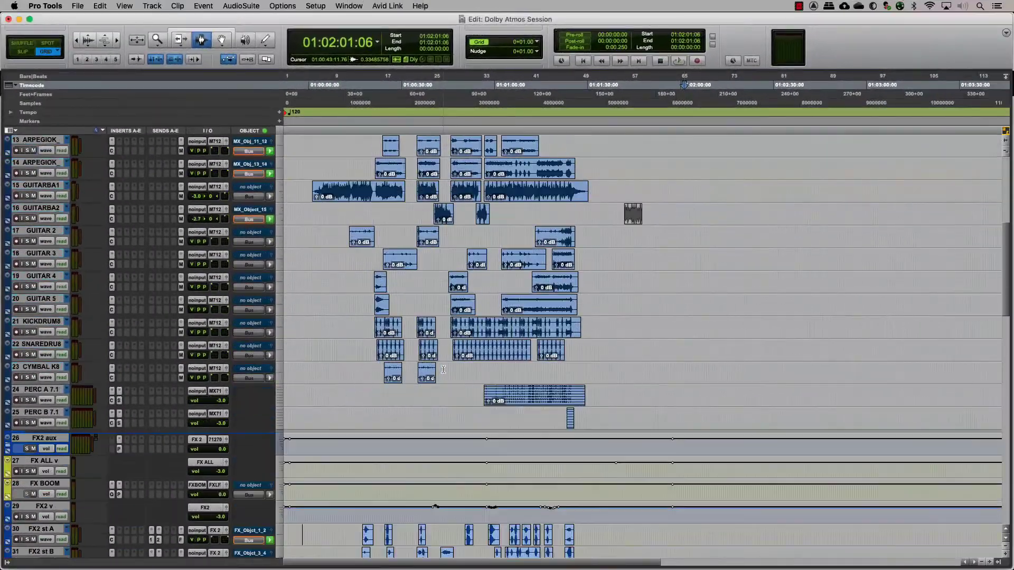
pyautogui.scroll(-5, 444, 369)
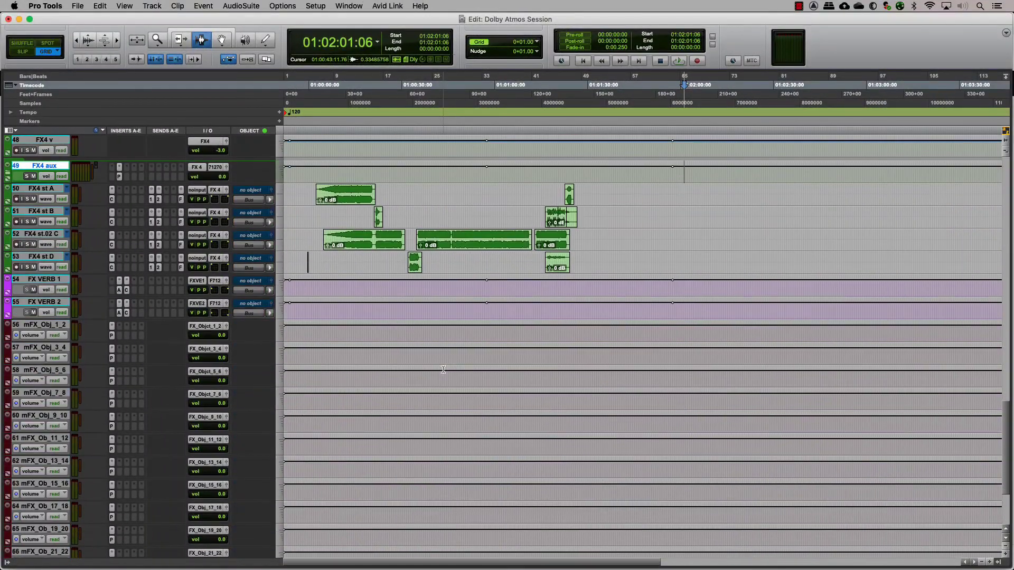
# Set the FX VERB 1 track height to large, assign it to FX_Object_25_26 (Stereo), and toggle its output mode to Bus
pyautogui.click(58, 281)
pyautogui.click(282, 294)
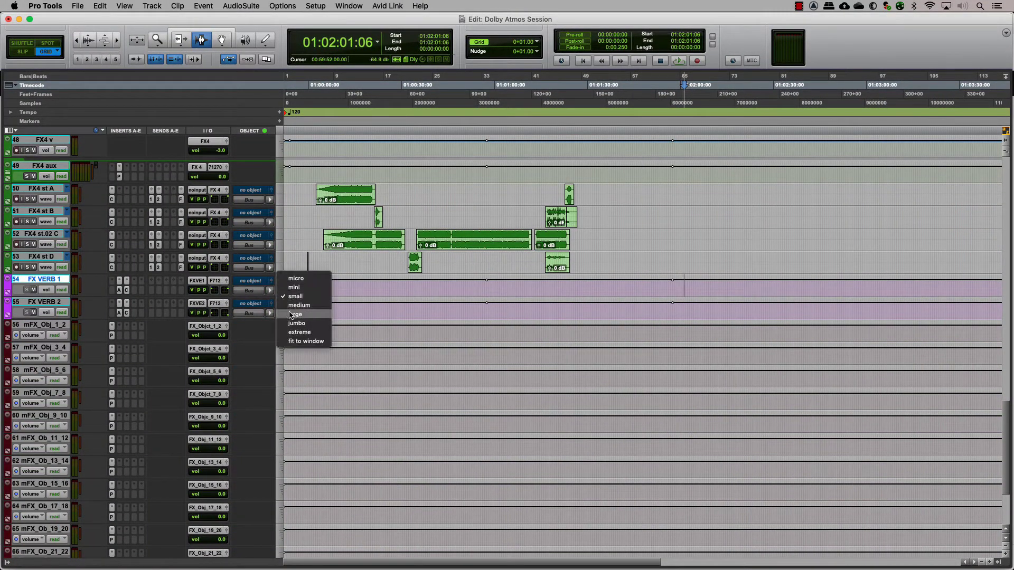
pyautogui.click(290, 315)
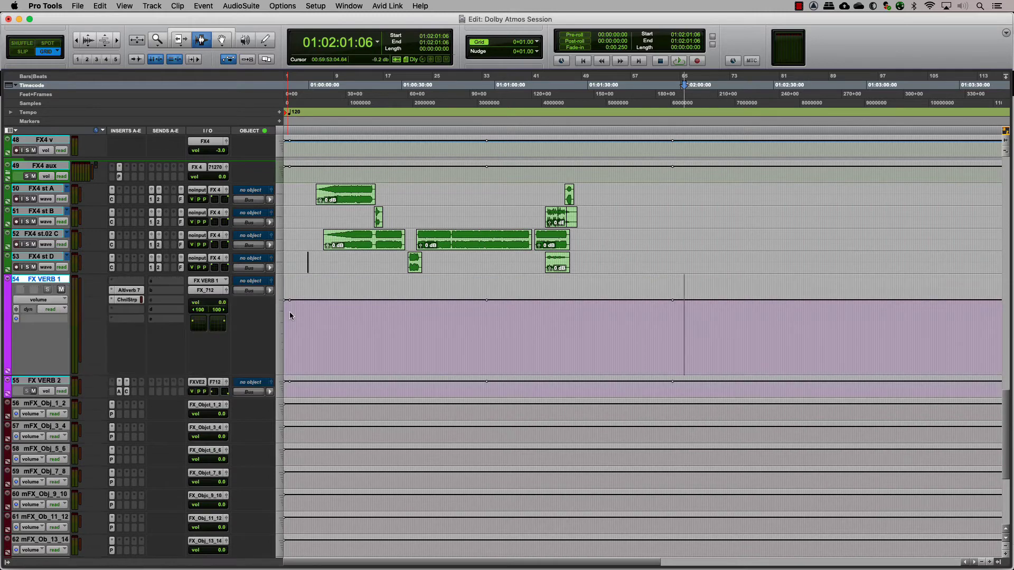
pyautogui.click(251, 280)
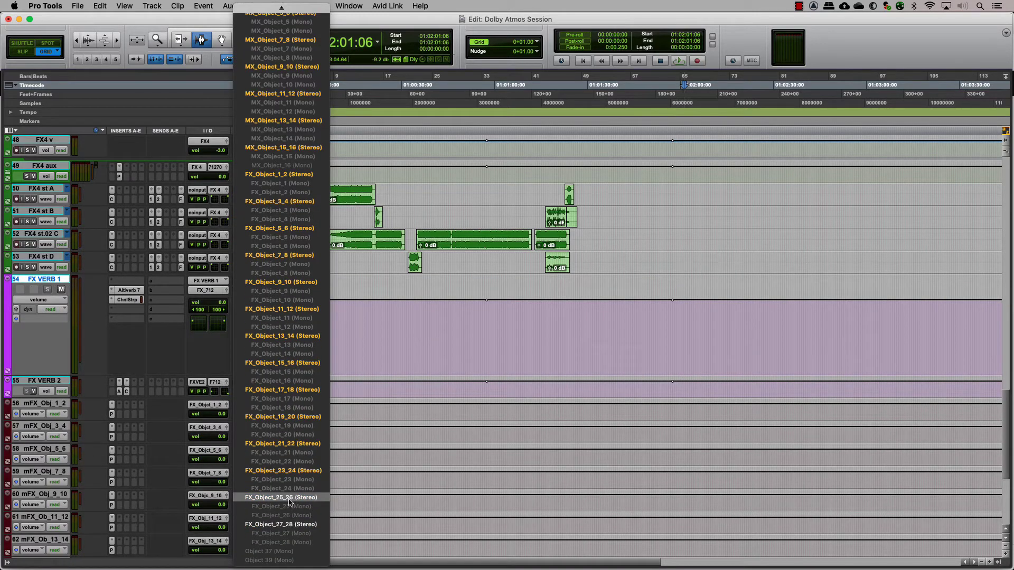
pyautogui.click(289, 499)
pyautogui.click(254, 292)
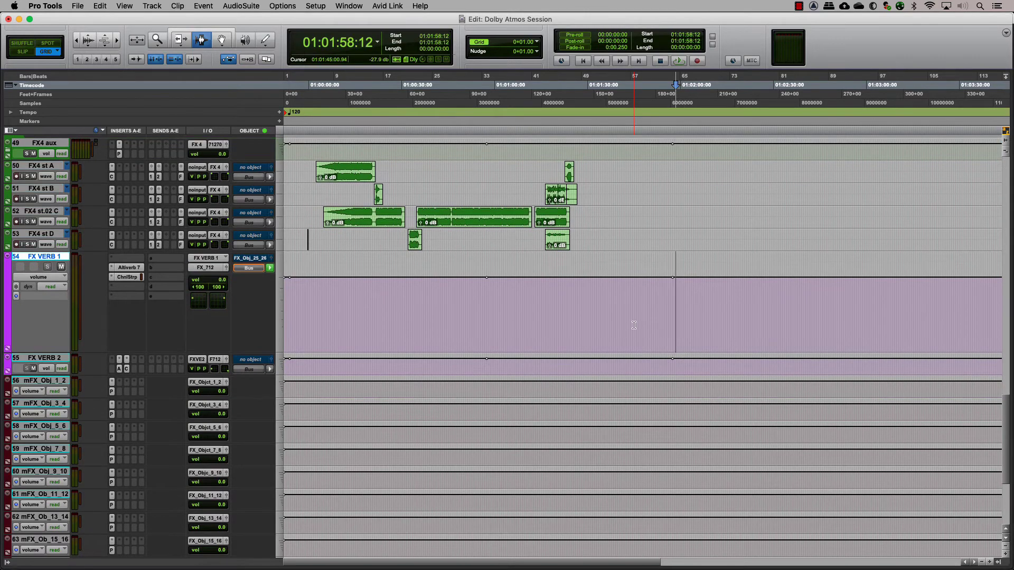
# Examine the Pro Limiter insert on MX_712 and the Bus/Object toggle on the STRINGS V track
pyautogui.scroll(20, 257, 216)
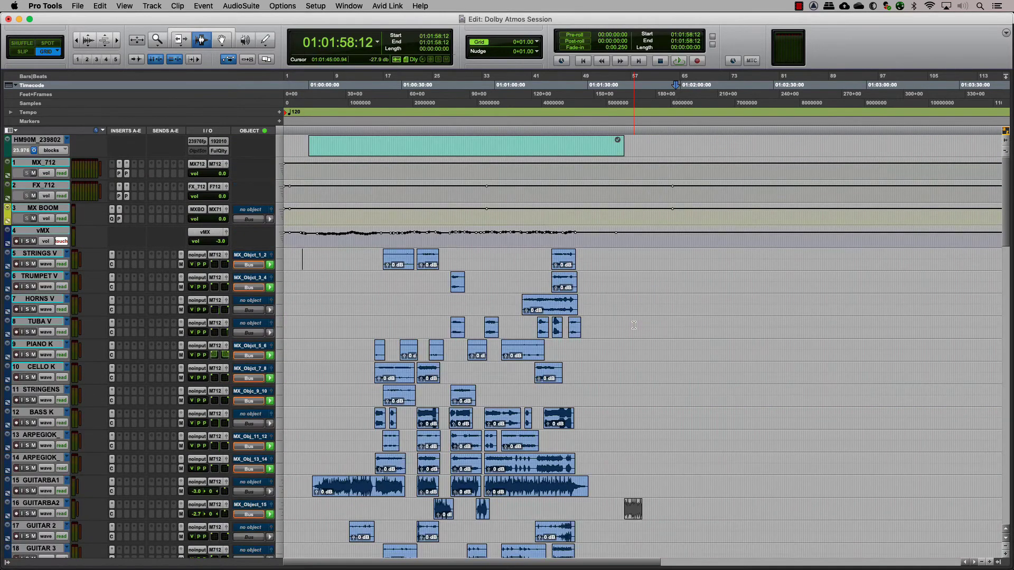
pyautogui.click(126, 173)
pyautogui.click(126, 174)
pyautogui.click(126, 174)
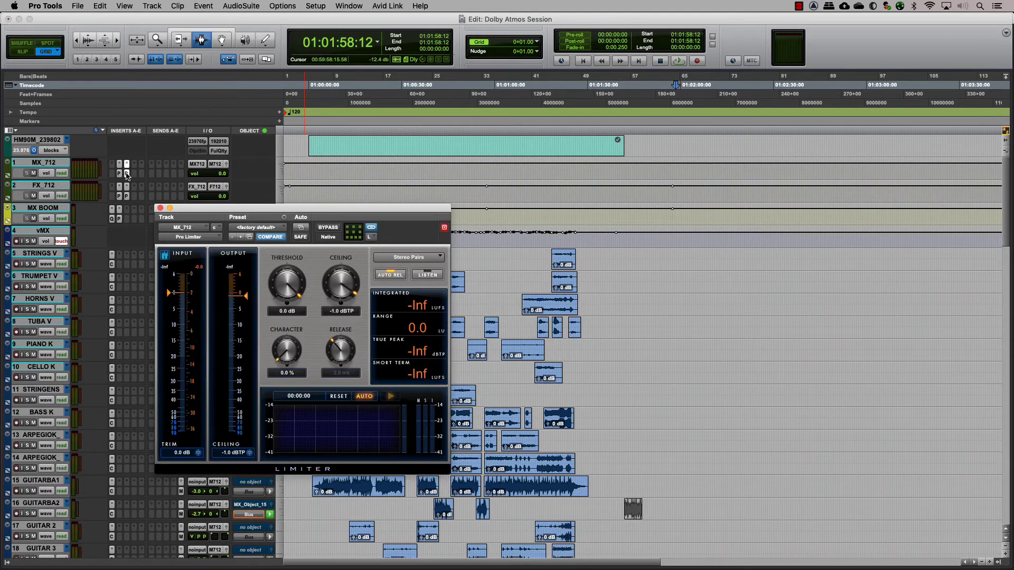
pyautogui.click(127, 173)
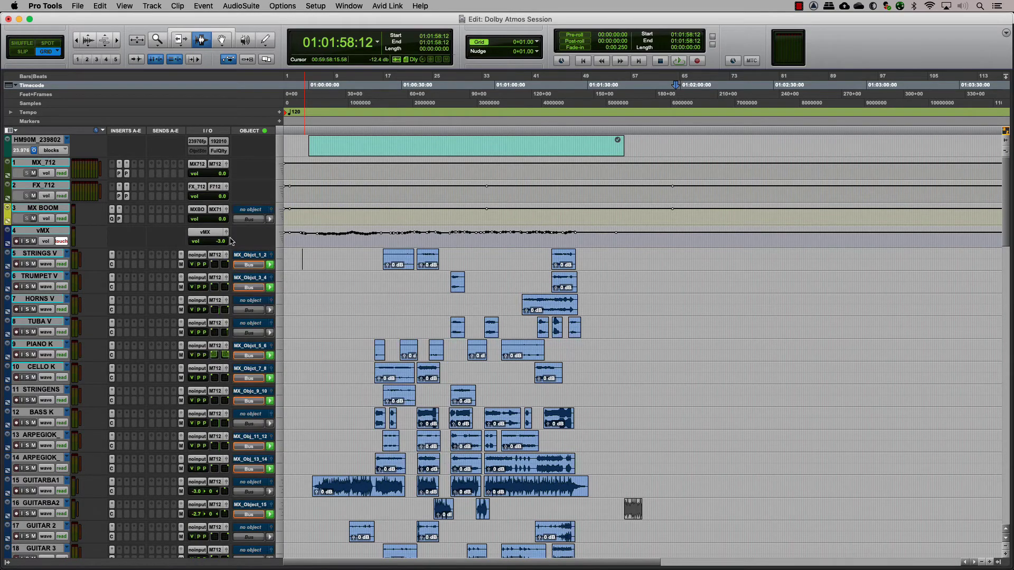
pyautogui.click(255, 265)
pyautogui.click(254, 265)
# Set up ten new stereo Master Fader tracks with a name starting with "mMX_Obj_"
pyautogui.press('super+shift+n')
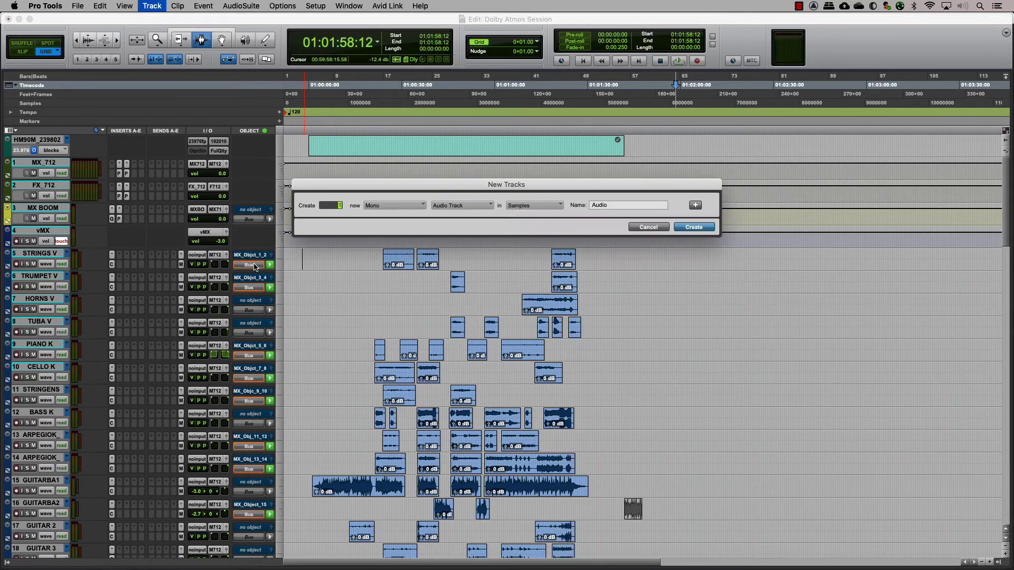
pyautogui.click(462, 205)
pyautogui.click(460, 224)
pyautogui.doubleClick(619, 205)
pyautogui.write('mMX_Obj_')
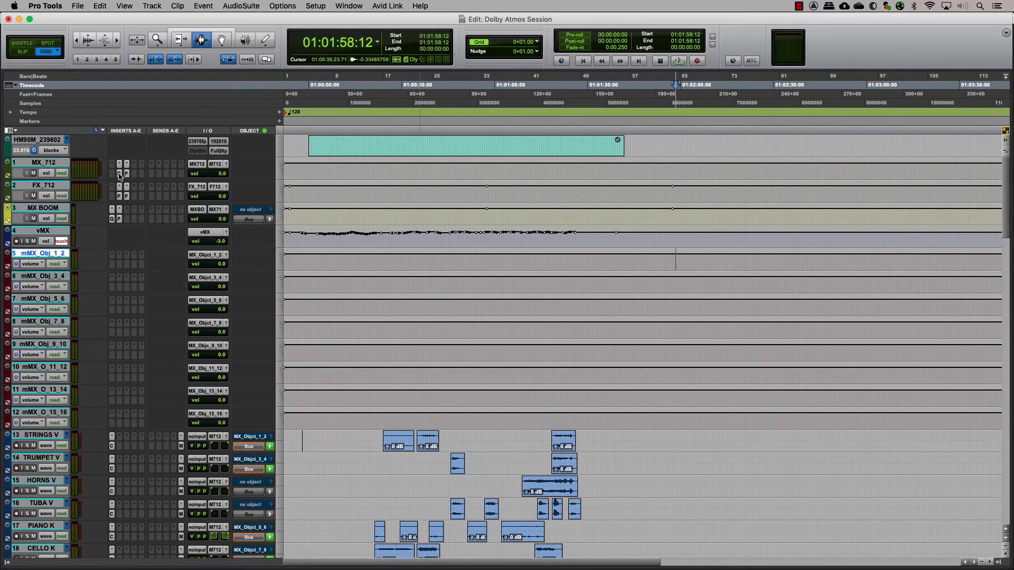
# Insert Pro Multiband Dynamics on the mMX_Obj_1_2 master fader and paste in the settings from MX_712's Multiband Dynamics
pyautogui.click(120, 164)
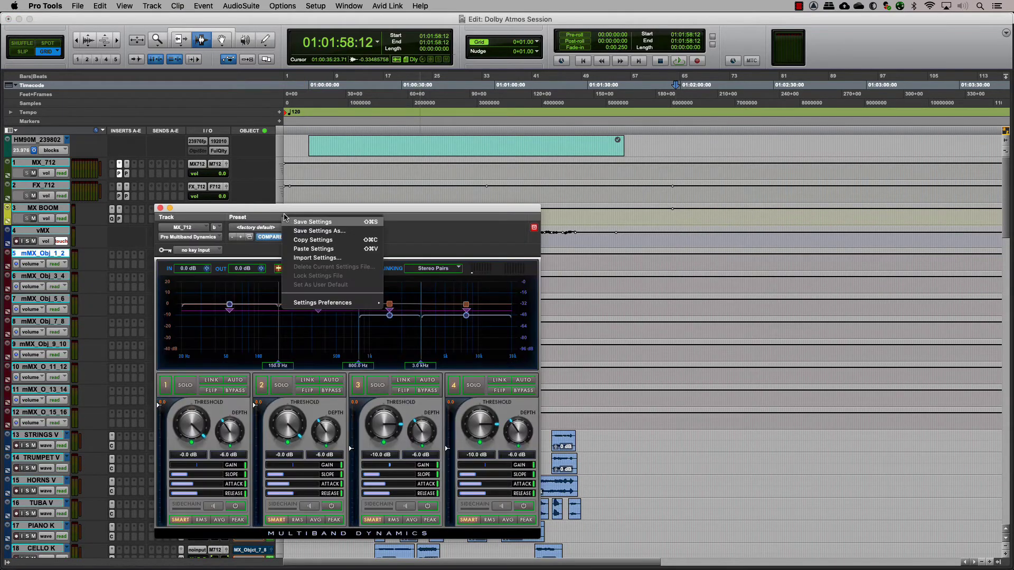
pyautogui.click(125, 256)
pyautogui.write('pro mu')
pyautogui.press('Return')
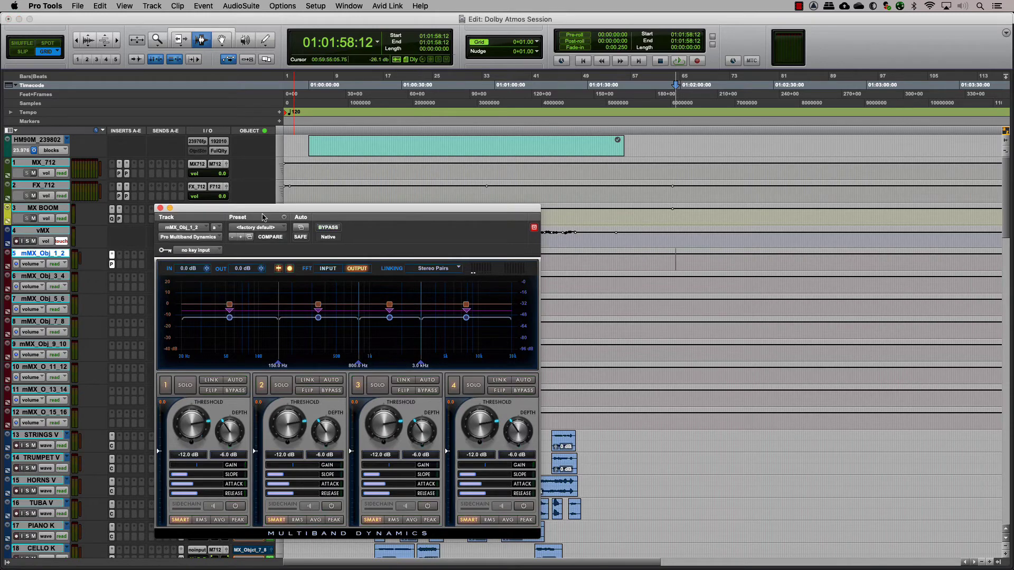
pyautogui.click(283, 217)
pyautogui.click(298, 250)
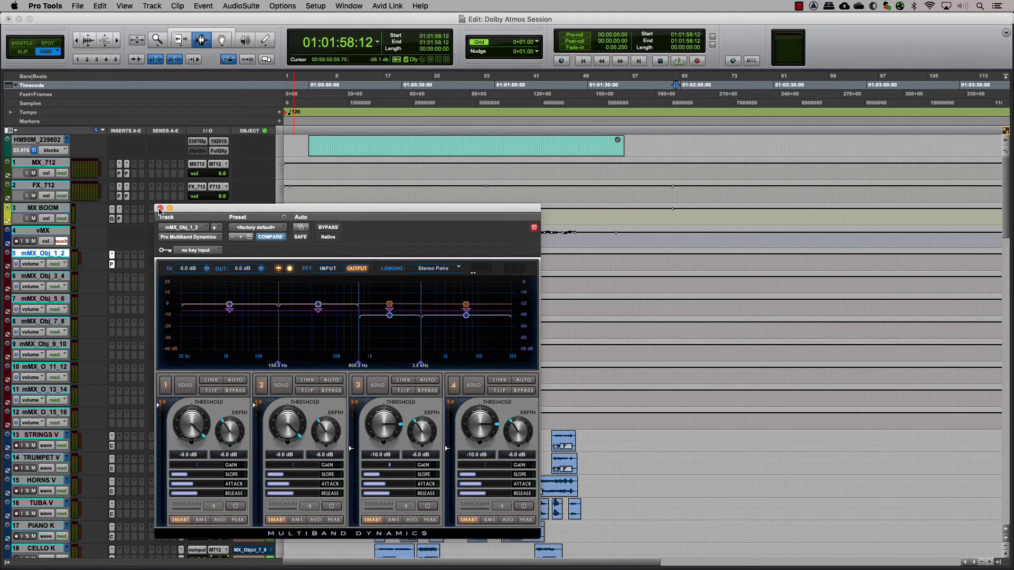
pyautogui.click(160, 209)
# Insert Pro Limiter on the mMX_Obj_1_2 master fader and paste in the limiter settings copied from MX_712
pyautogui.click(118, 254)
pyautogui.write('pro li')
pyautogui.press('Return')
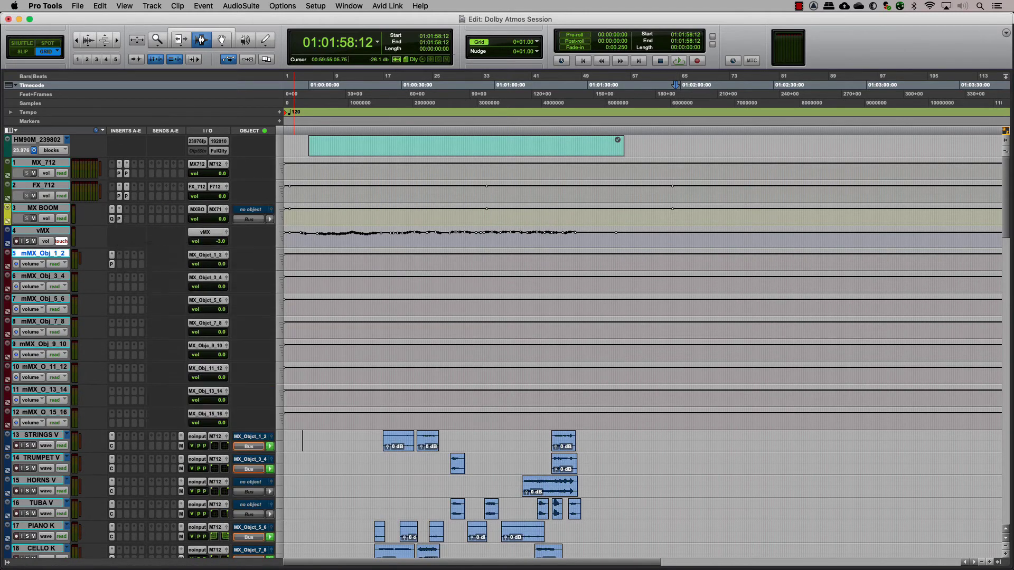
pyautogui.click(127, 174)
pyautogui.click(283, 217)
pyautogui.click(286, 240)
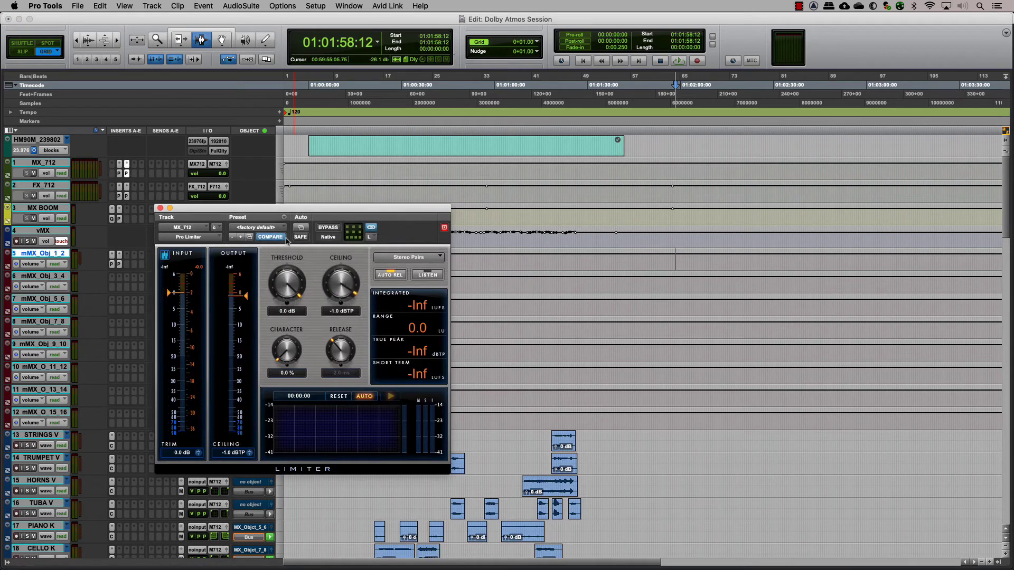
pyautogui.click(160, 208)
pyautogui.click(120, 255)
pyautogui.click(283, 217)
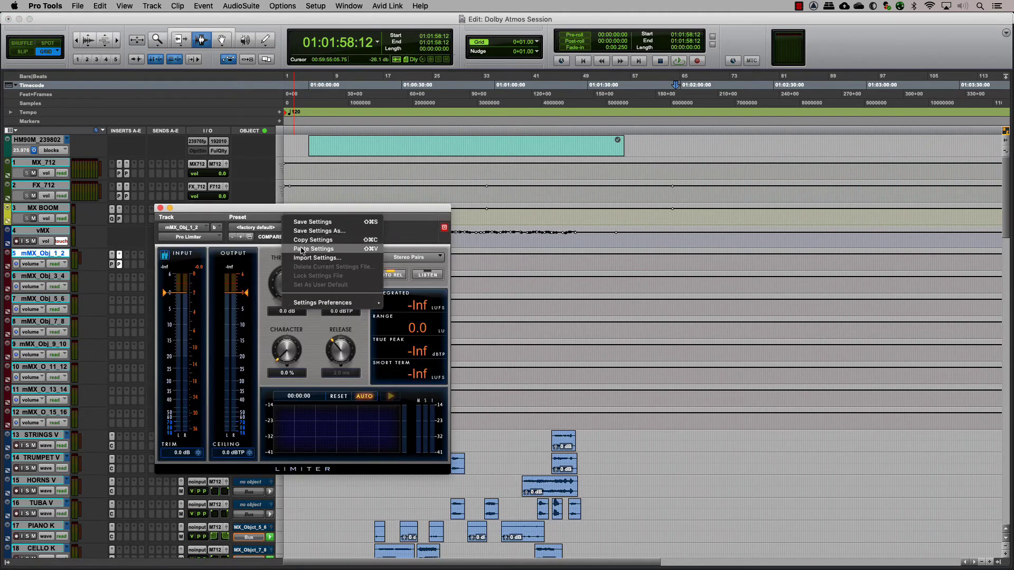
pyautogui.click(302, 250)
pyautogui.click(160, 208)
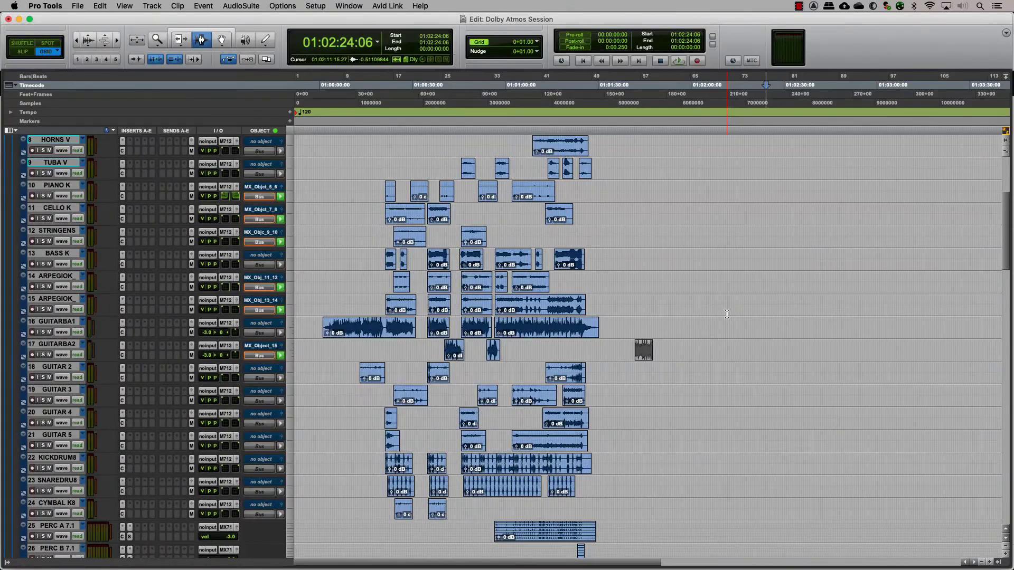
pyautogui.press('super+shift+n')
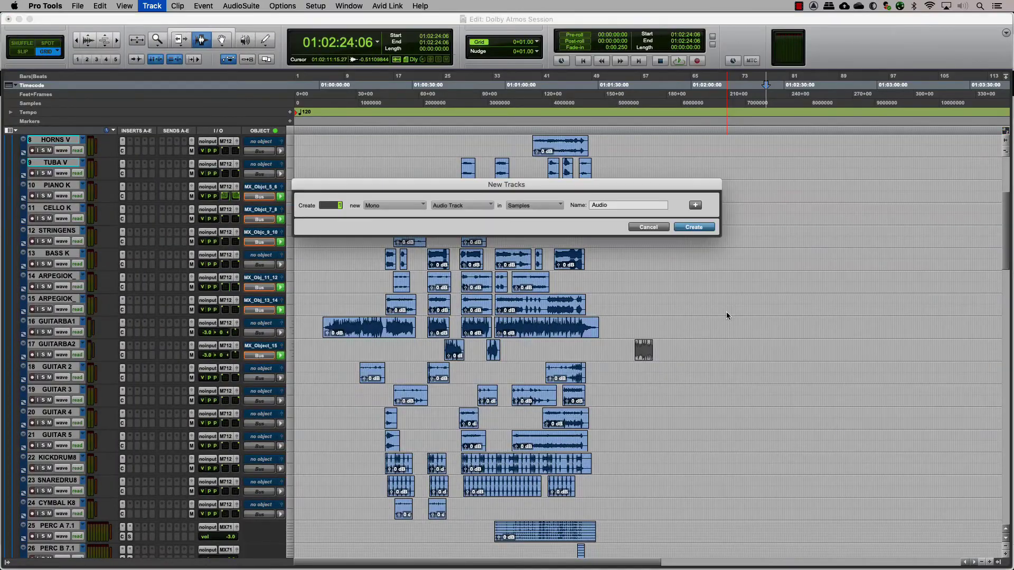
pyautogui.click(490, 204)
pyautogui.click(481, 193)
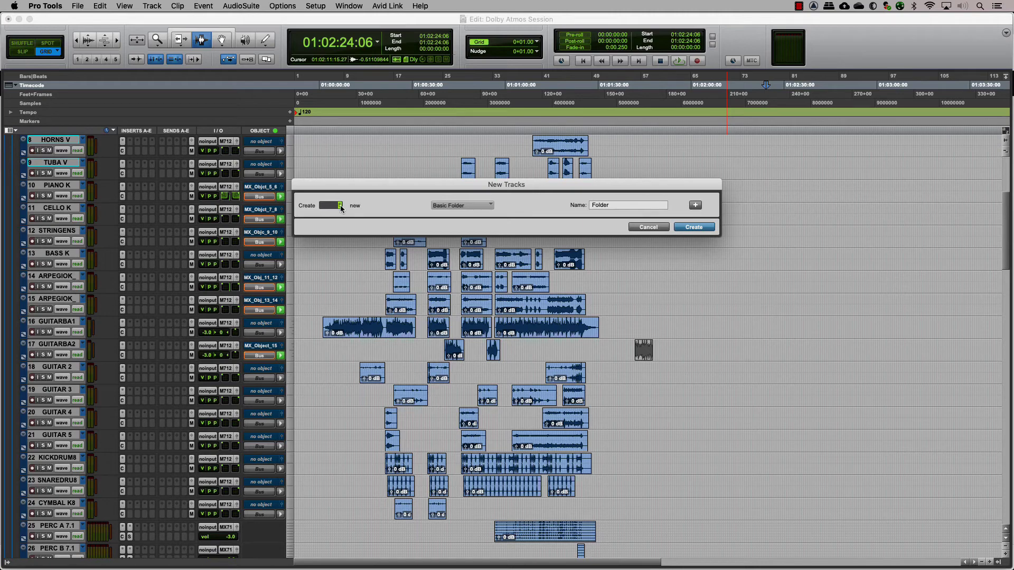
pyautogui.click(635, 226)
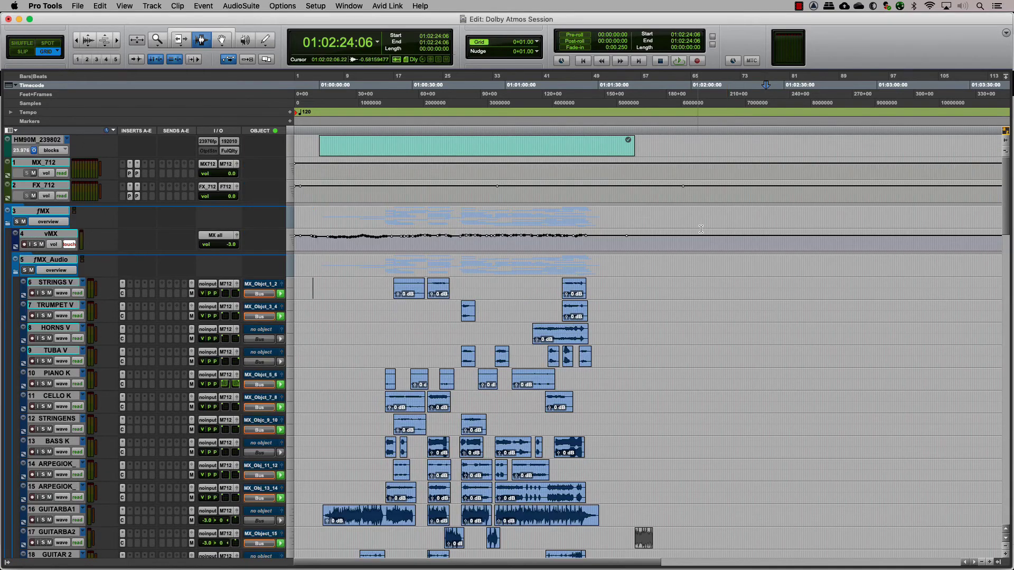
# Collapse the ƒMX_Audio and ƒMX_Obj_Master folder tracks inside the ƒMX folder
pyautogui.click(62, 234)
pyautogui.click(56, 263)
pyautogui.click(16, 271)
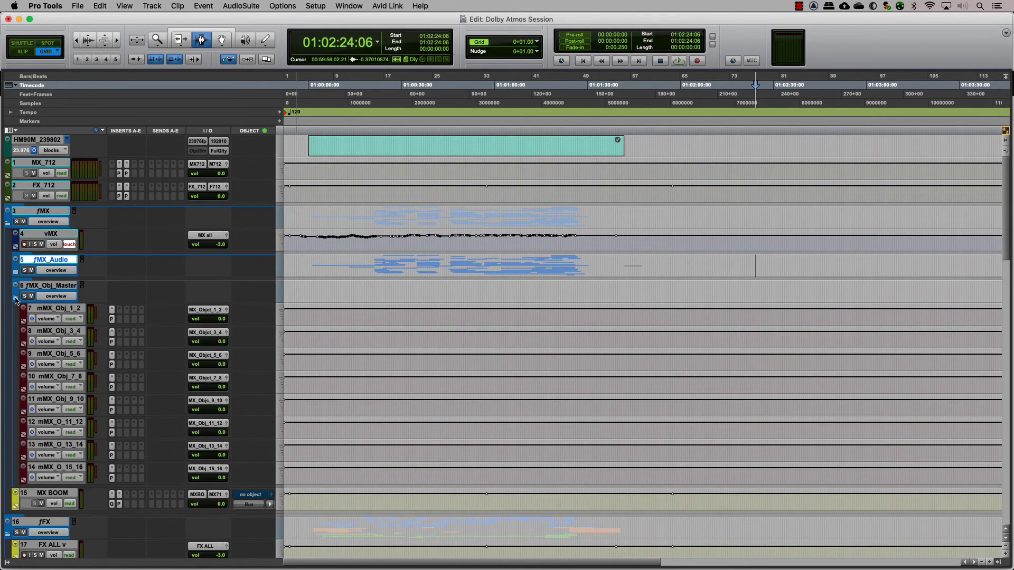
pyautogui.click(16, 299)
# Collapse the FX2, FX3 and FX4 aux folders and ƒFX_Obj_Mstrs, plus the enclosing ƒFX and ƒMX folders
pyautogui.click(16, 417)
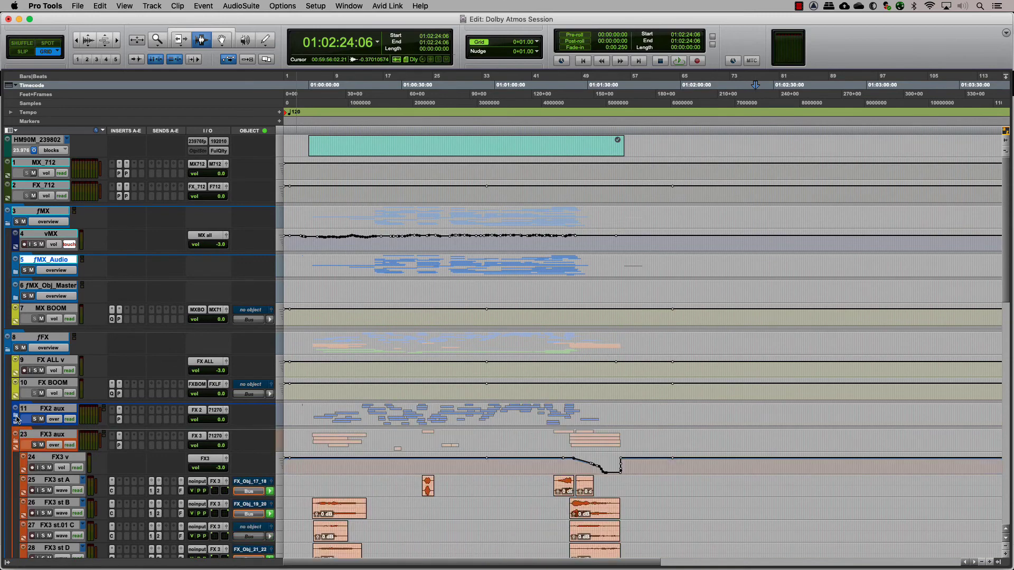
pyautogui.scroll(-4, 16, 416)
pyautogui.click(16, 337)
pyautogui.click(17, 363)
pyautogui.scroll(-3, 17, 364)
pyautogui.click(15, 305)
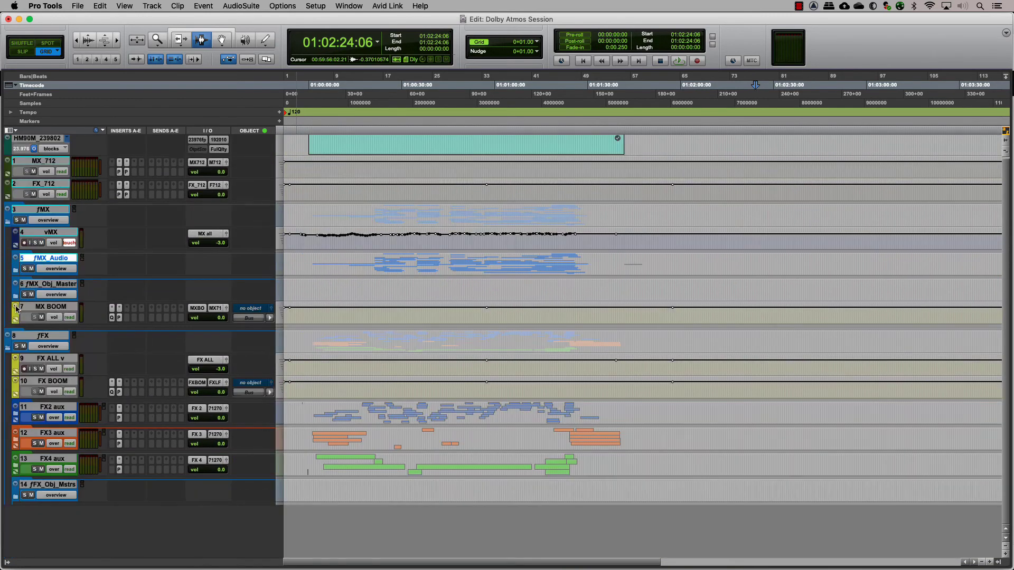
pyautogui.click(8, 340)
pyautogui.click(8, 224)
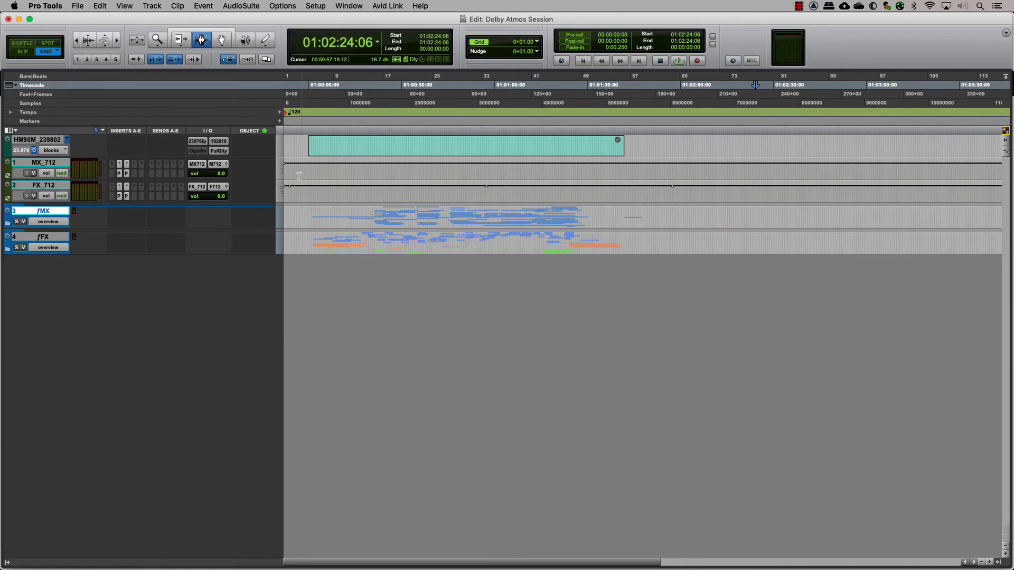
pyautogui.moveTo(302, 172); pyautogui.dragTo(652, 241)
pyautogui.click(469, 228)
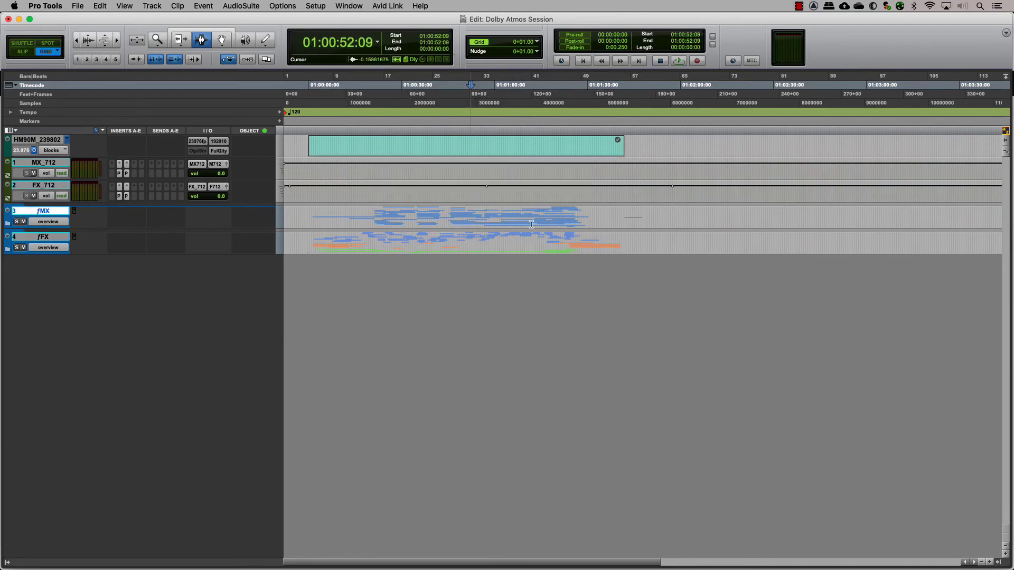
pyautogui.click(716, 234)
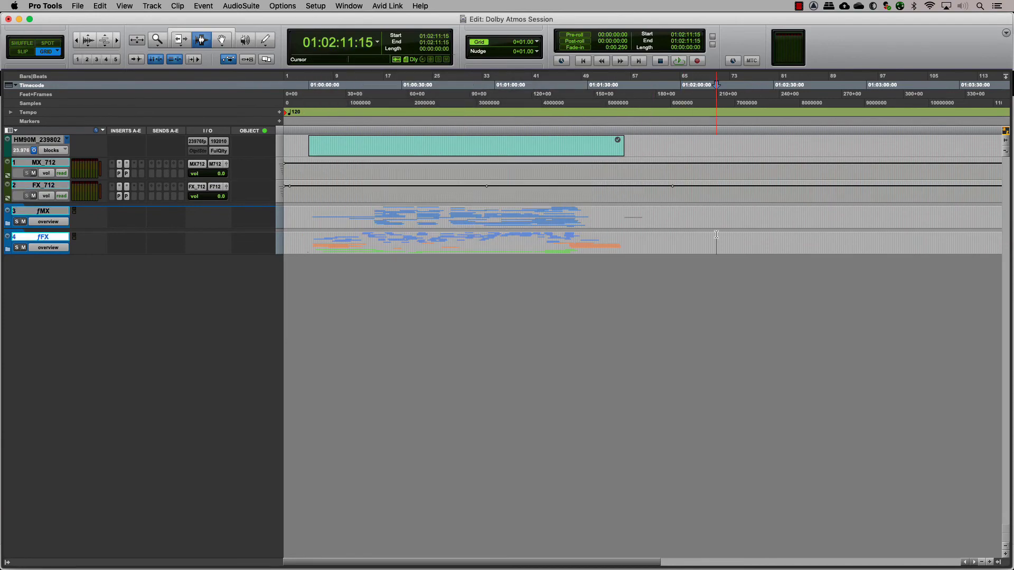